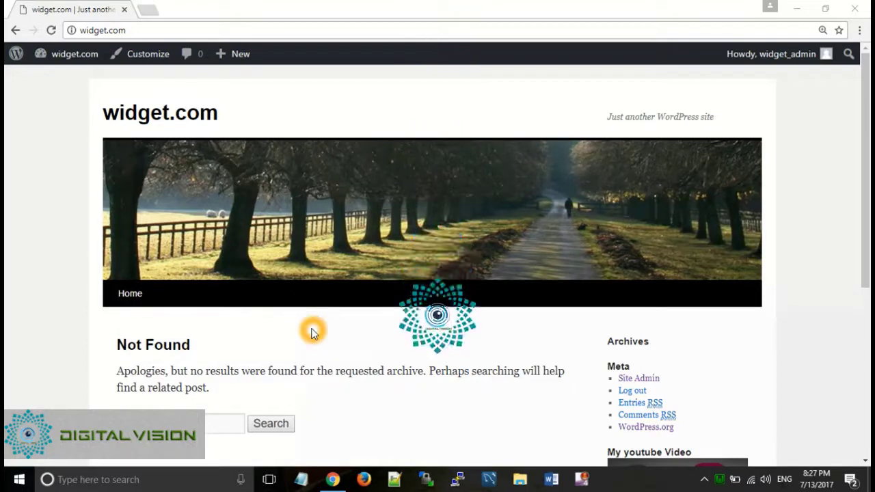
scroll(312, 330, down, 2)
scroll(311, 331, down, 4)
scroll(312, 333, up, 6)
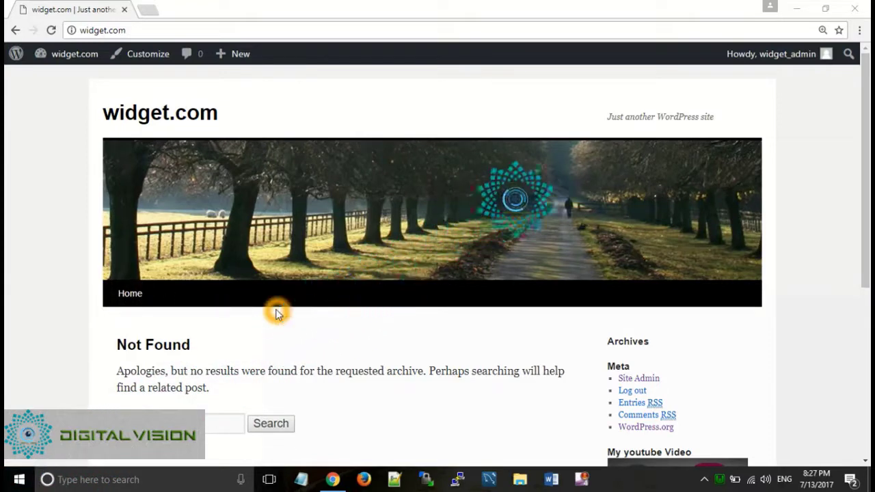
scroll(277, 313, down, 3)
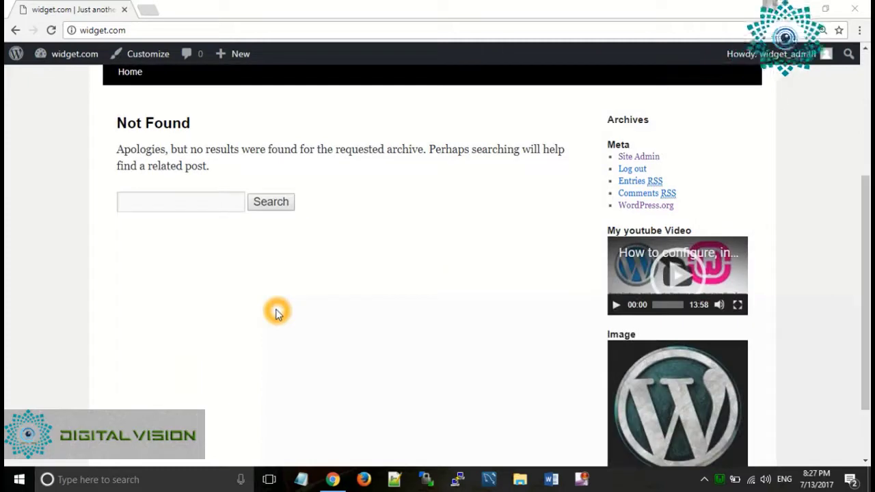
scroll(277, 313, up, 3)
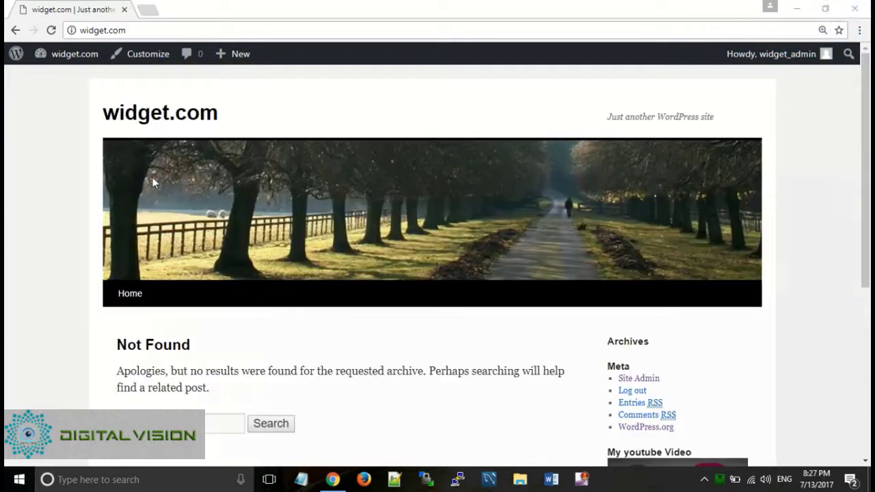
Step: Go to the site's admin dashboard and start a new page titled "Home"
mouse_move(69, 63)
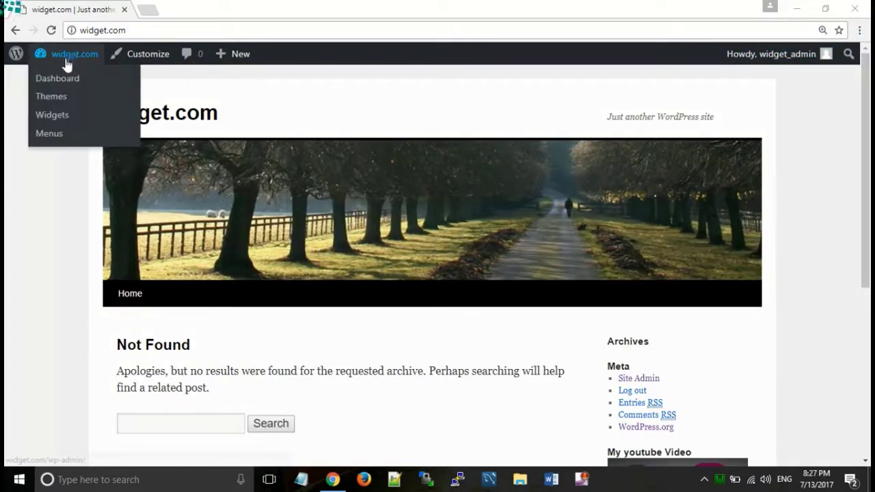
click(57, 79)
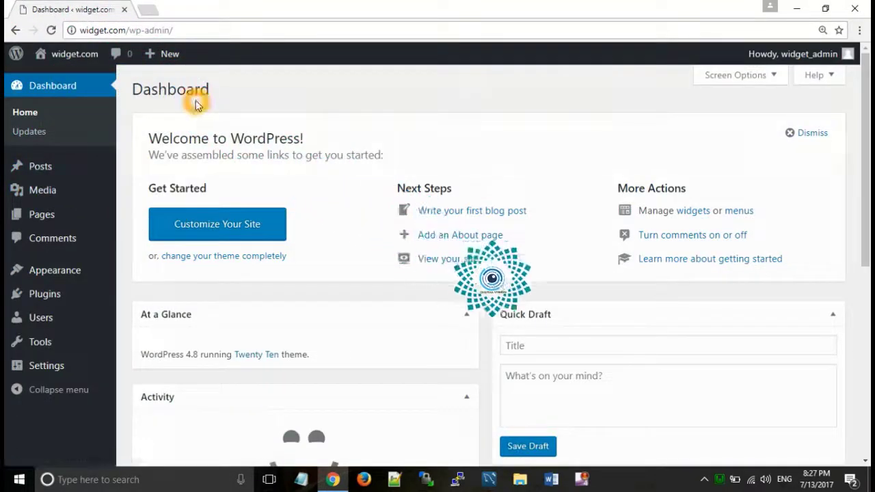
click(103, 116)
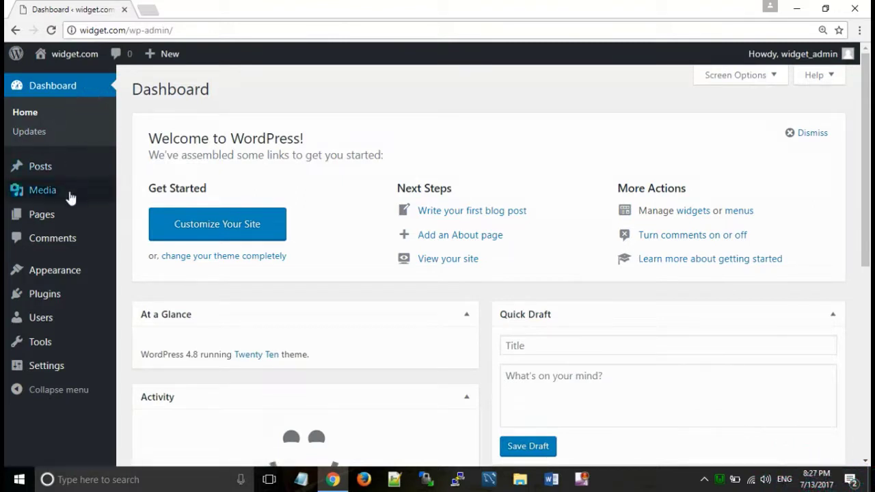
click(58, 222)
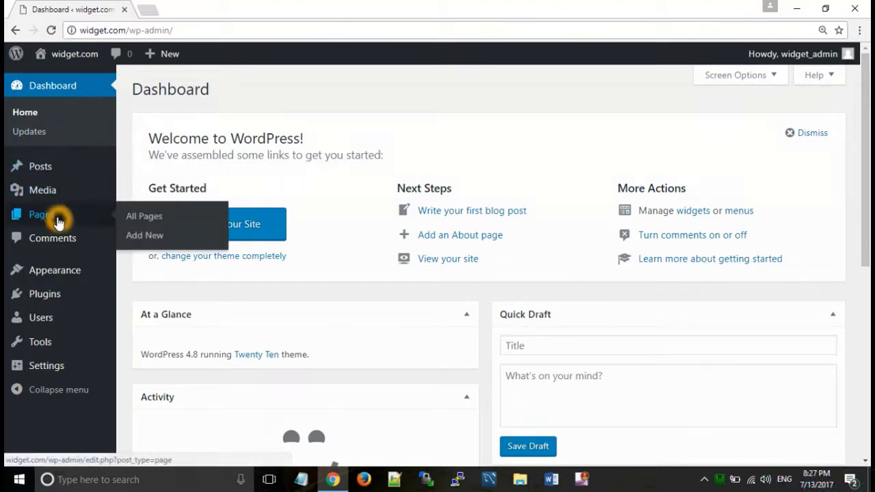
click(156, 237)
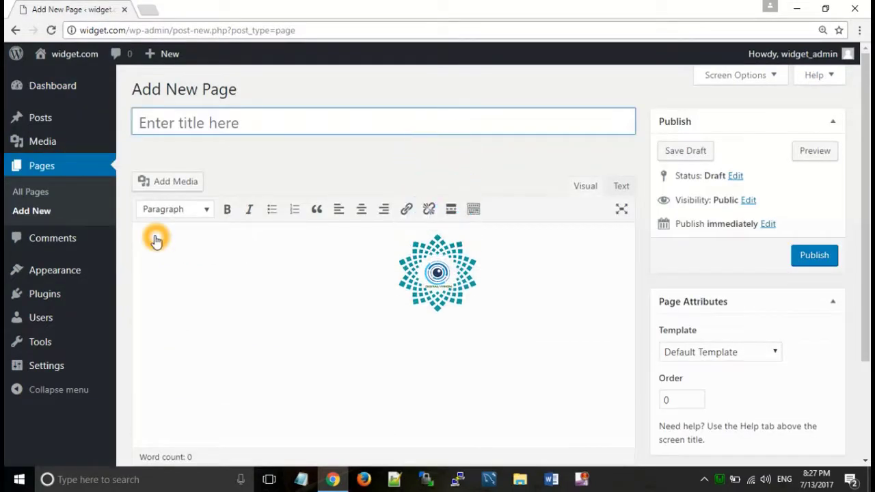
click(211, 125)
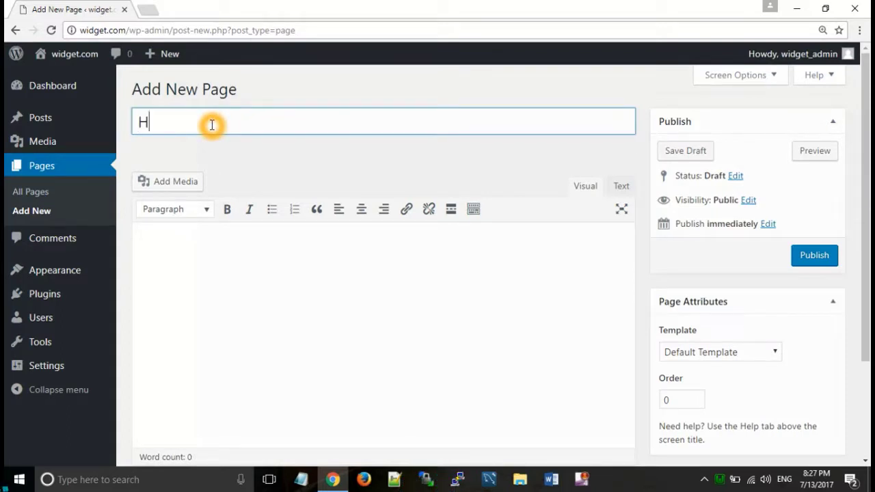
Step: Write "Hello" and, in a second paragraph, "Welcome to our website home page...." as the Home page's body text
click(299, 262)
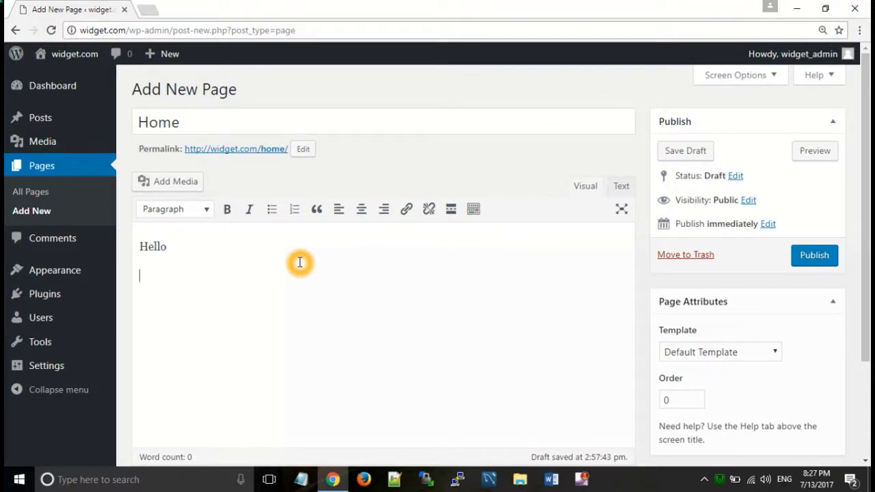
text(m)
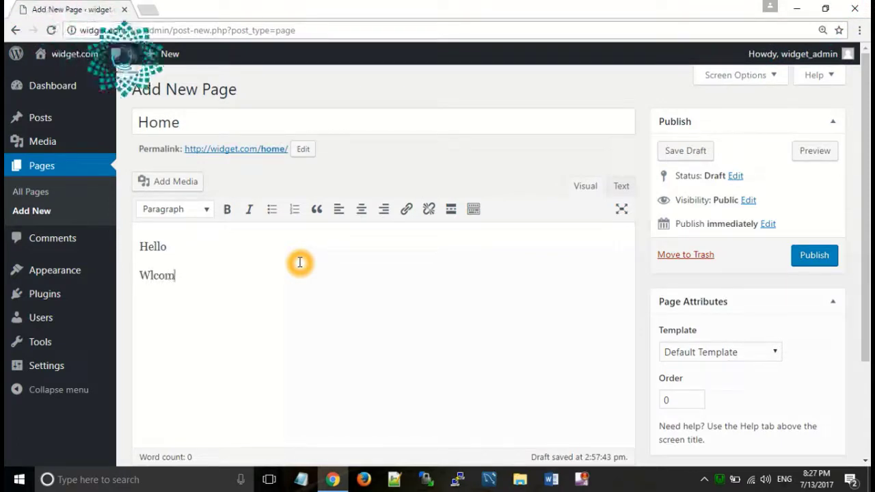
key(BackSpace)
key(BackSpace)
key(BackSpace)
key(BackSpace)
text(elcome to o)
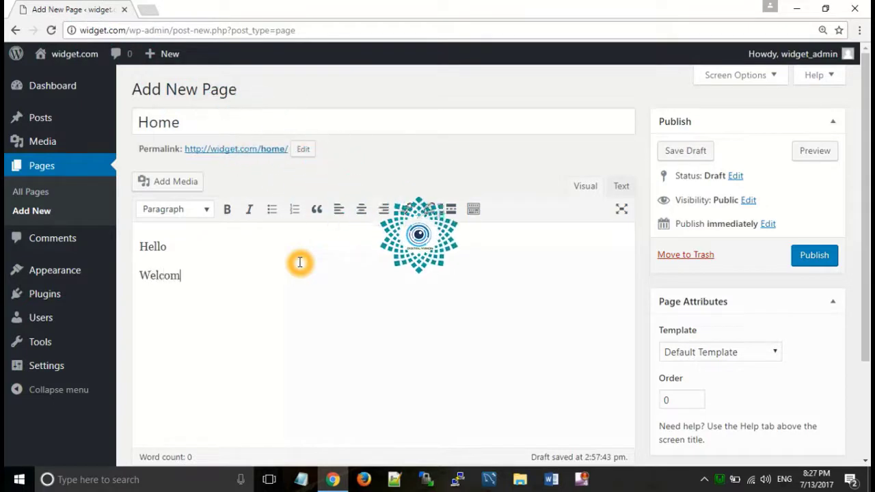
text(ur website home page)
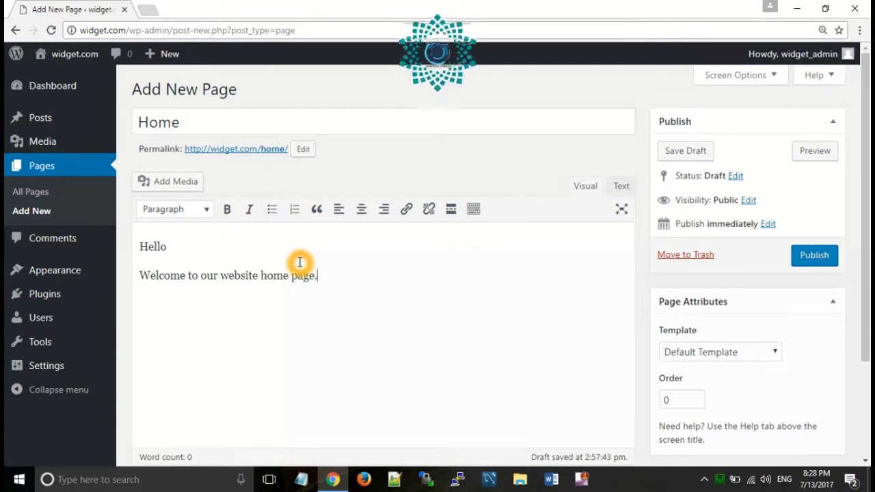
text(....)
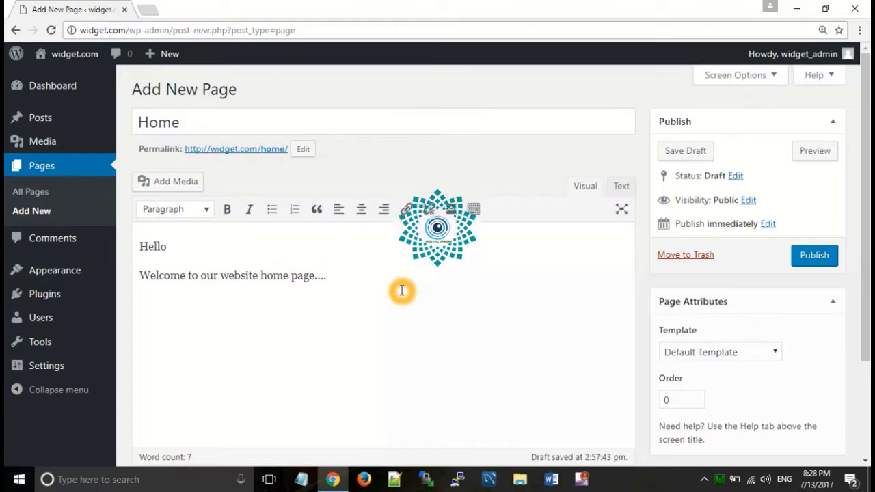
Step: Preview the draft Home page on the site and close the preview
scroll(402, 291, down, 2)
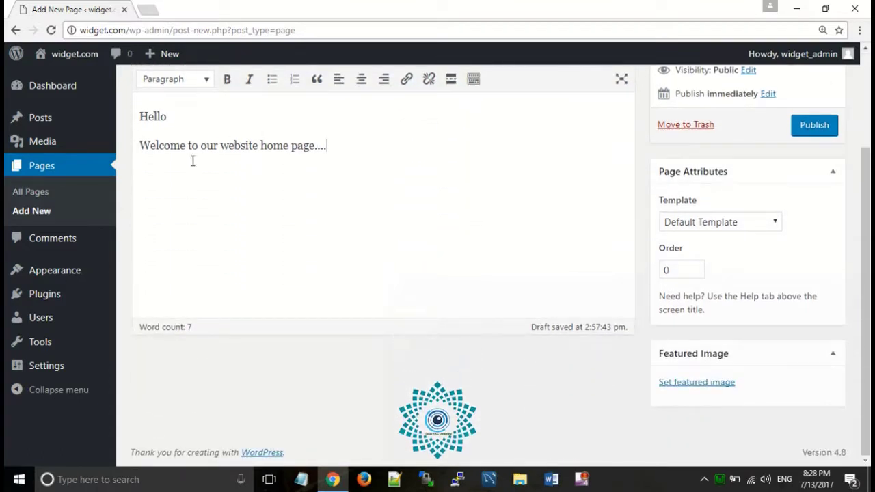
scroll(328, 183, up, 2)
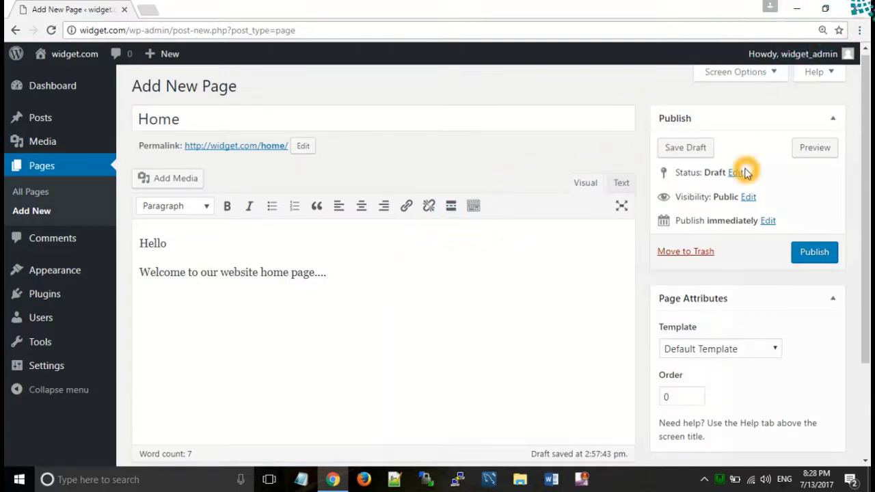
click(815, 149)
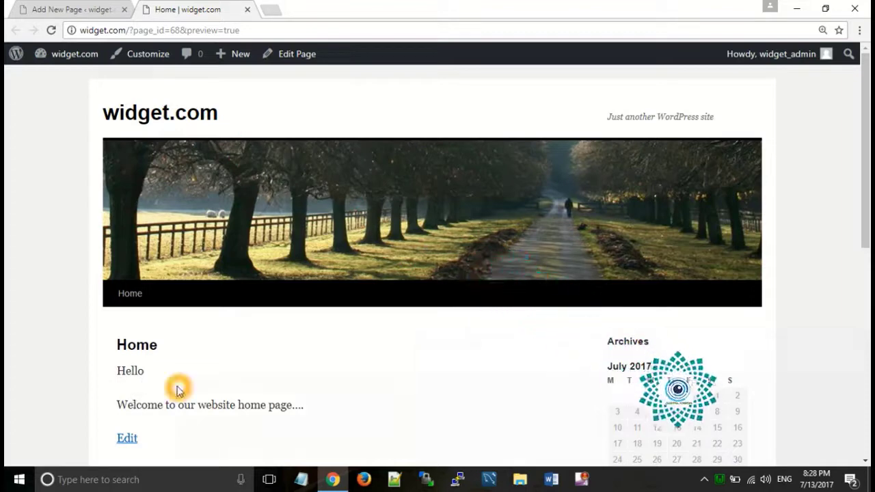
scroll(177, 390, down, 2)
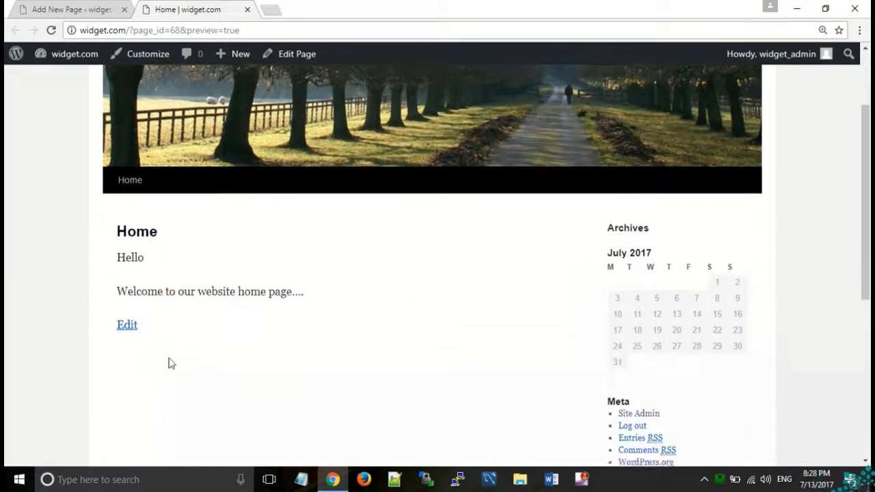
click(248, 11)
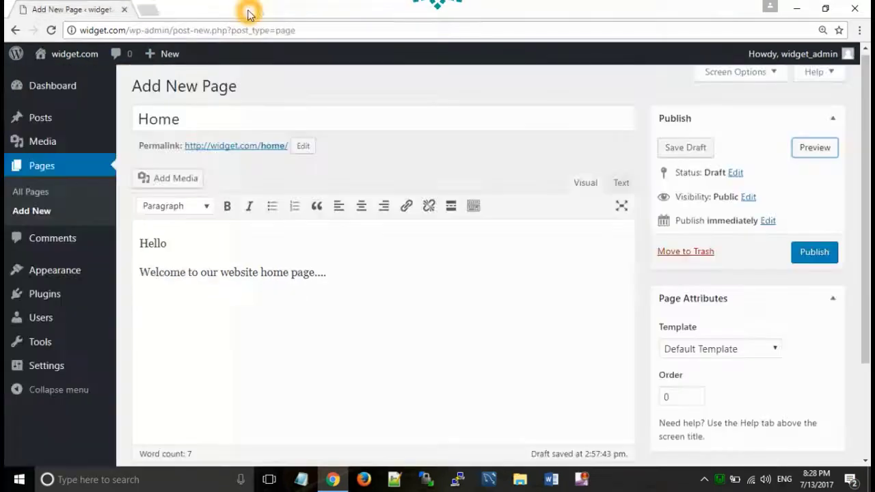
Step: Publish the Home page and view it on the live site in a separate browser tab
click(817, 260)
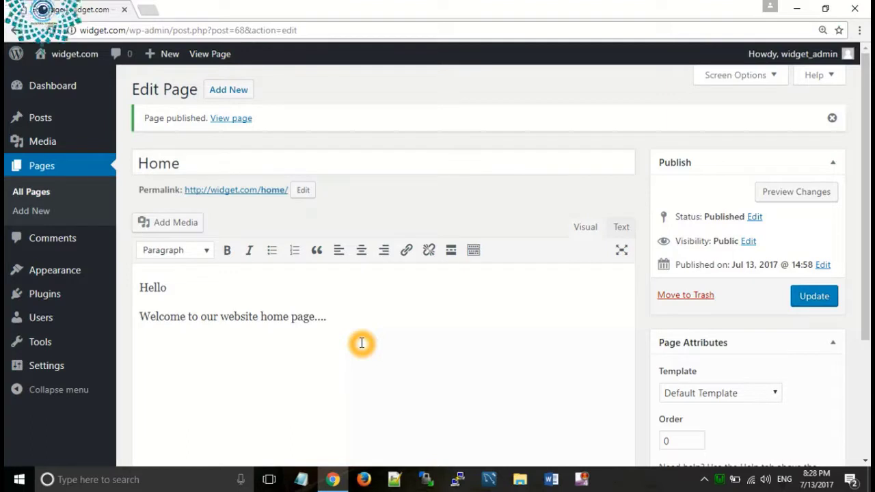
mouse_move(71, 60)
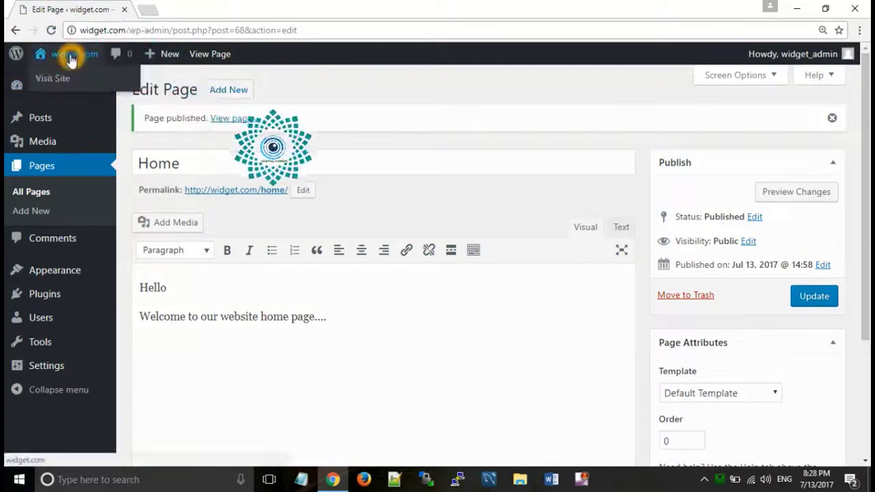
right_click(71, 59)
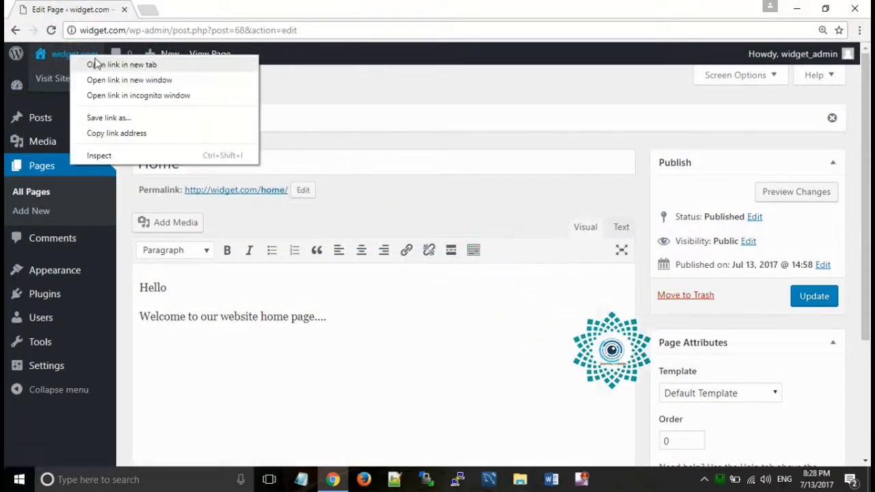
click(96, 64)
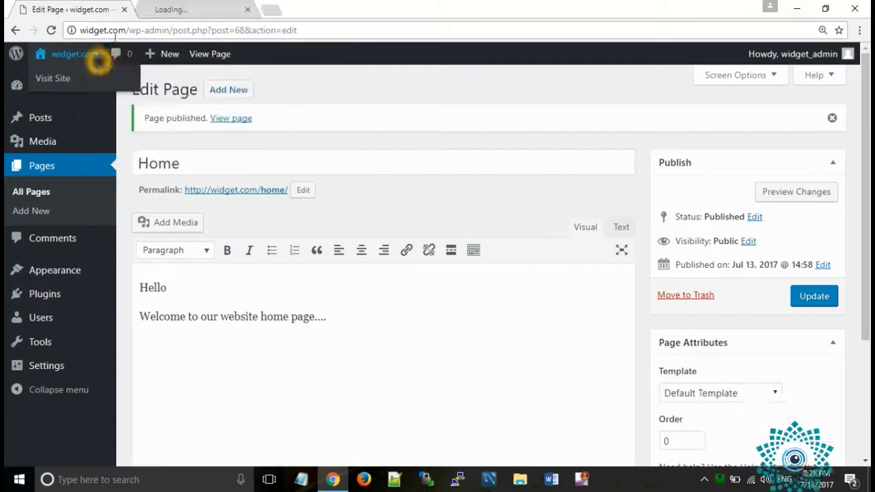
click(184, 7)
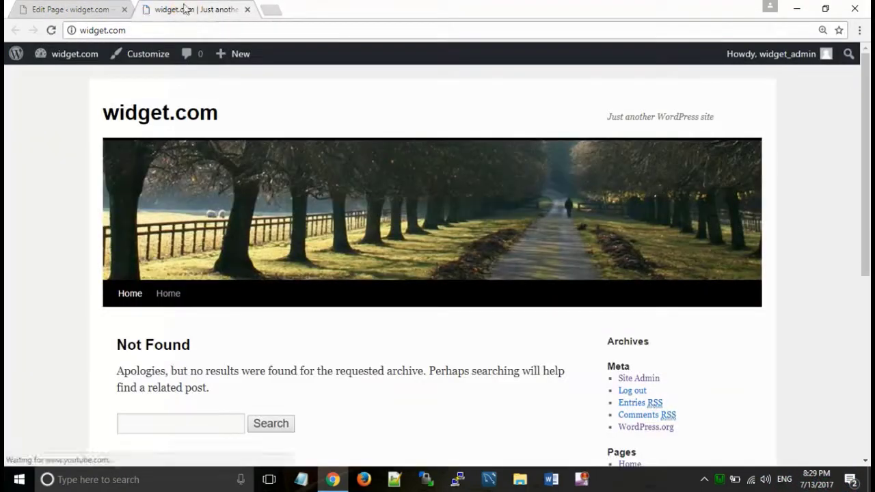
click(164, 294)
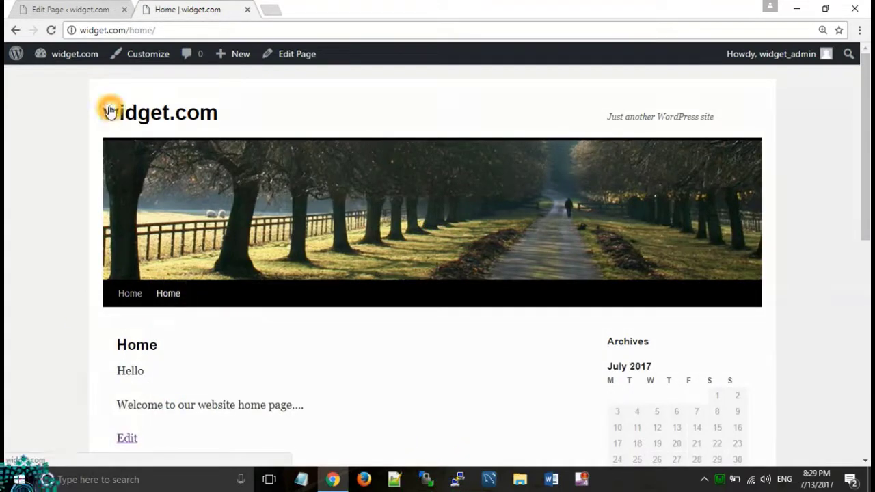
Step: Return to the admin area and check the menu structure on the Menus screen under Appearance
click(43, 8)
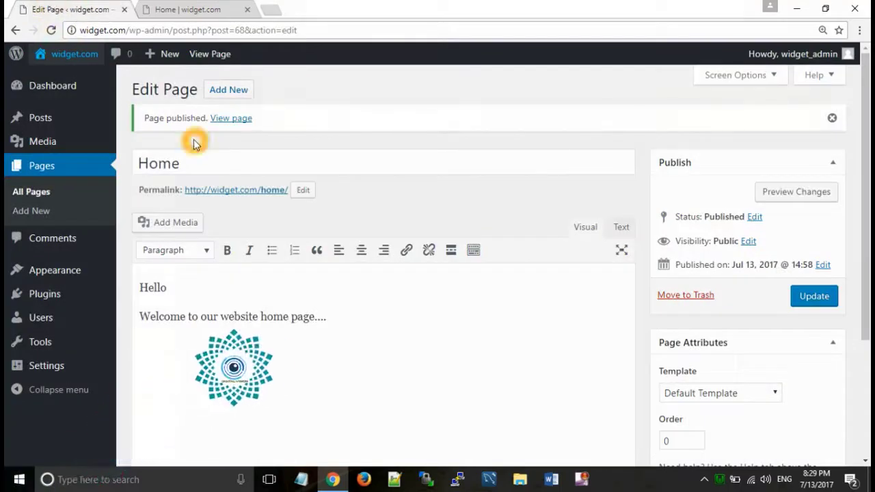
mouse_move(71, 265)
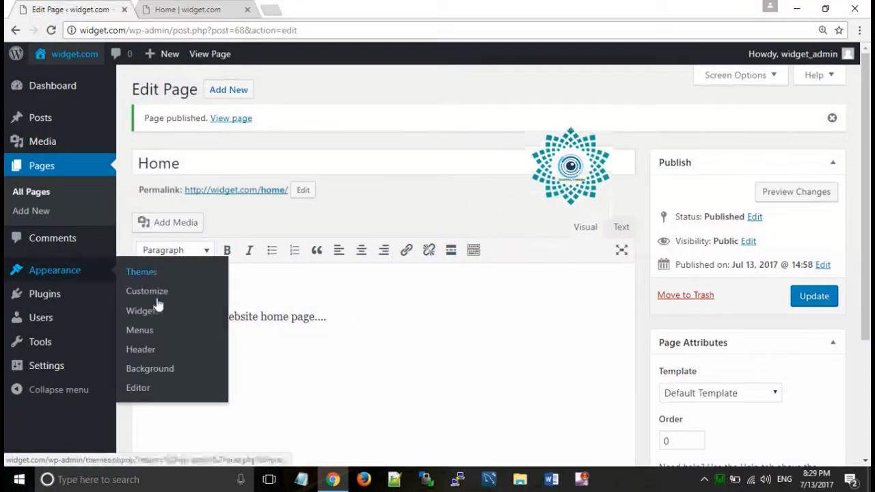
click(135, 329)
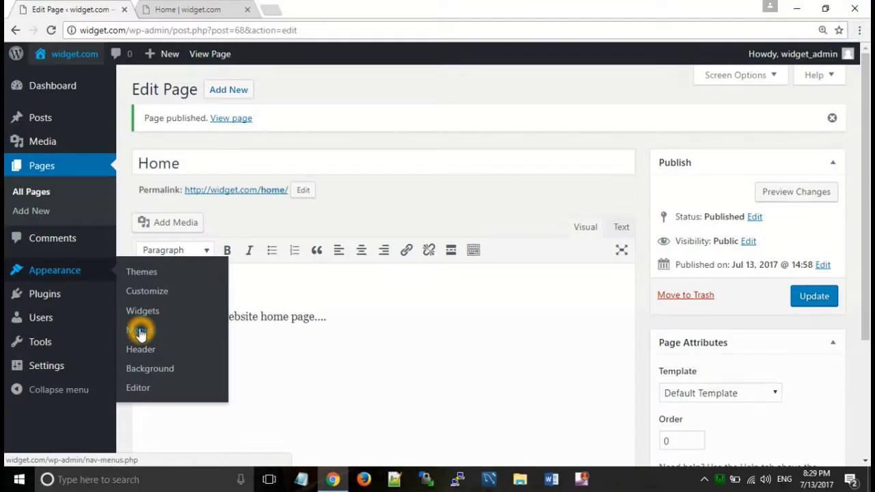
click(328, 276)
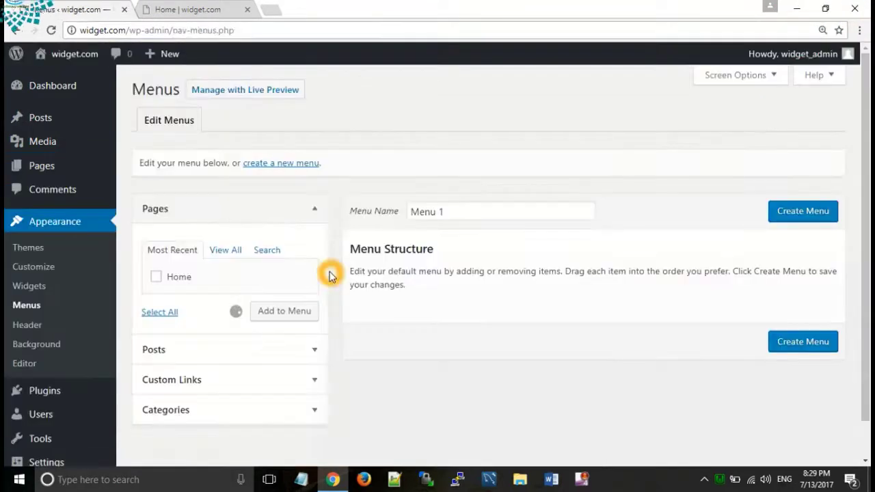
click(261, 164)
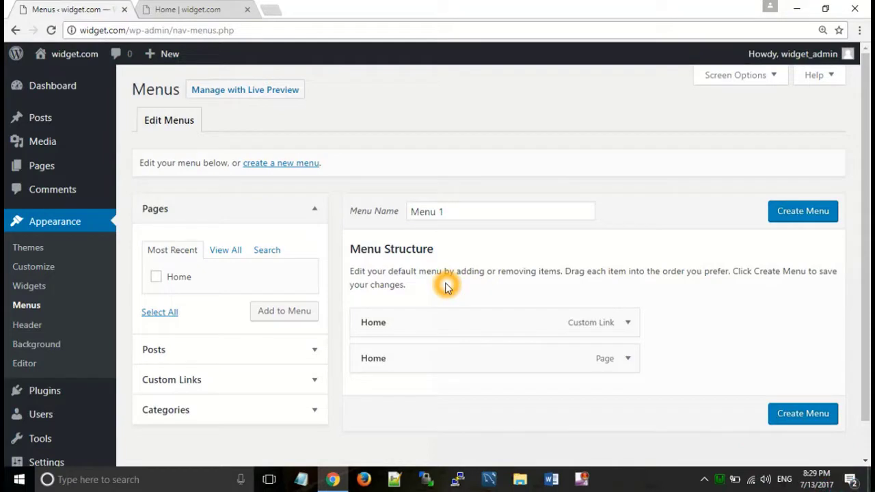
Step: Start another new page from the Pages list and title it "Menu1"
click(48, 168)
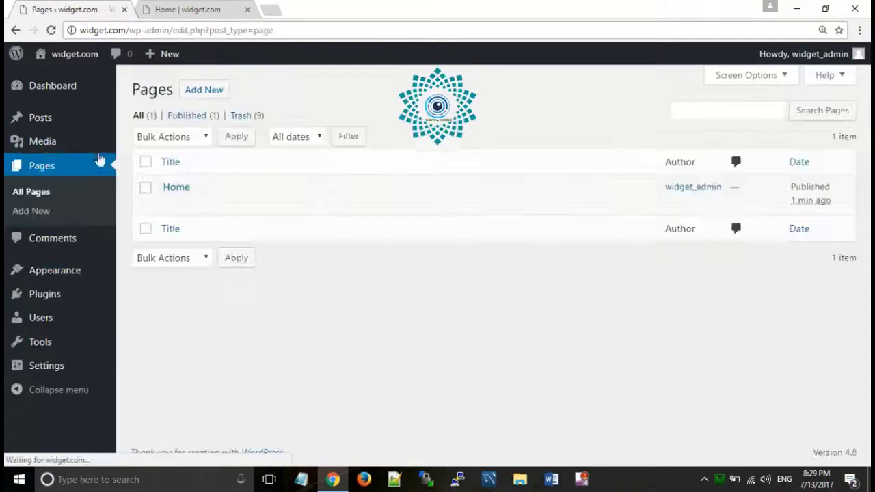
click(194, 89)
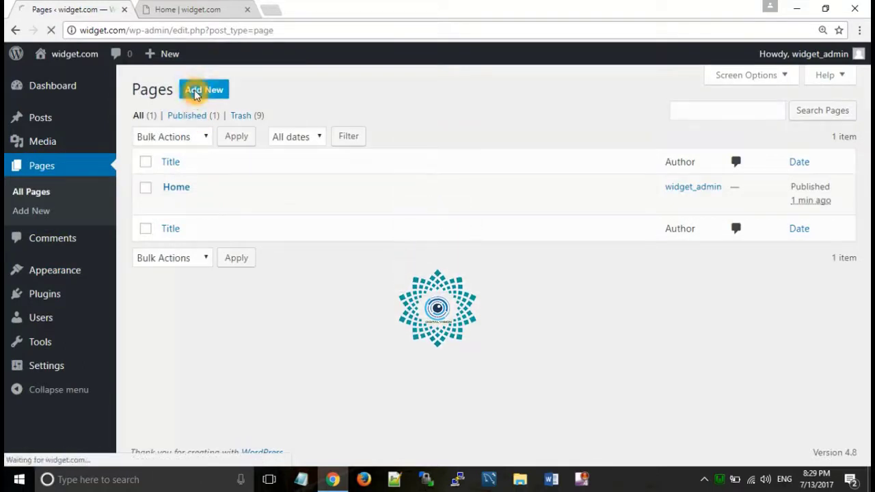
text(Menu1)
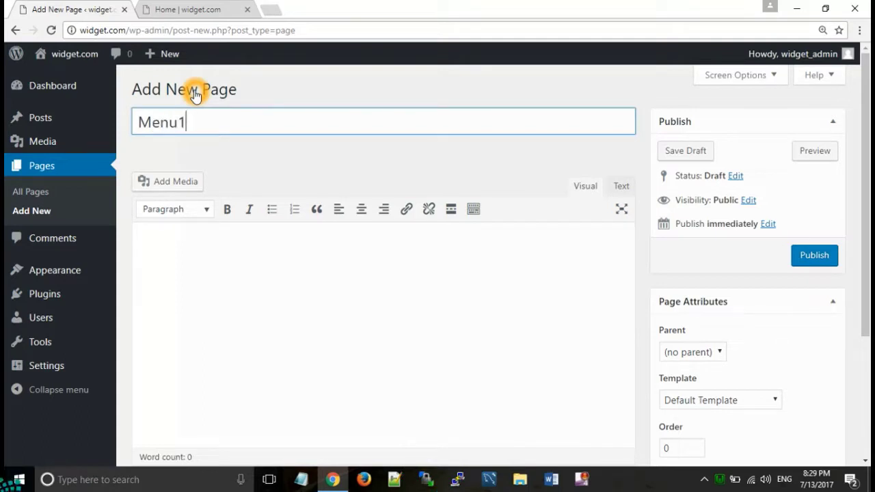
Step: Add the body text "This is our first menu page...." to the Menu1 page and publish it
click(185, 248)
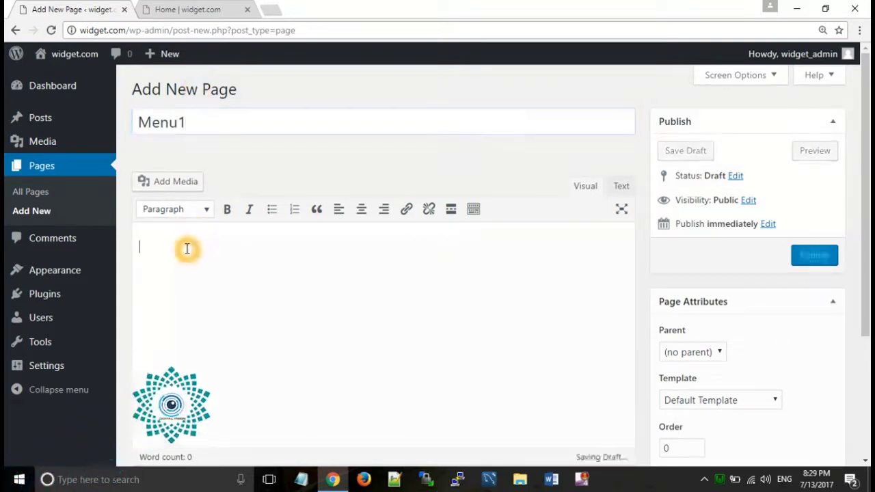
text(This i)
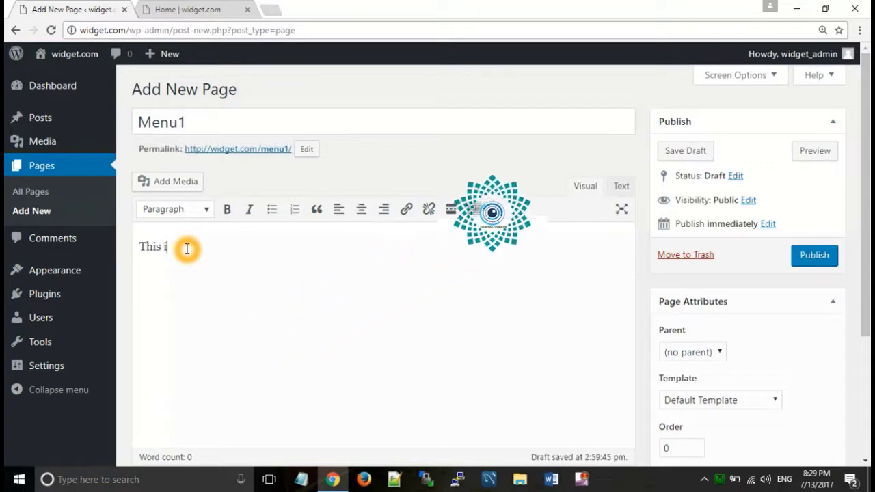
text(s our first menu page....)
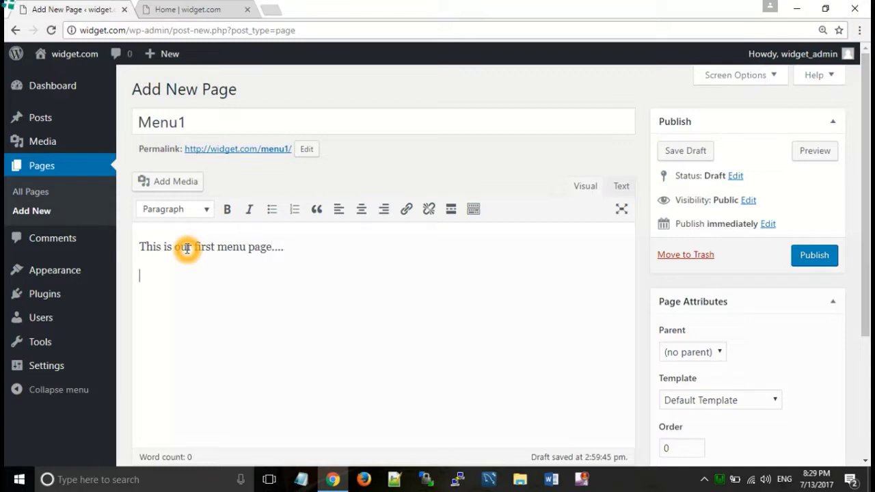
click(807, 255)
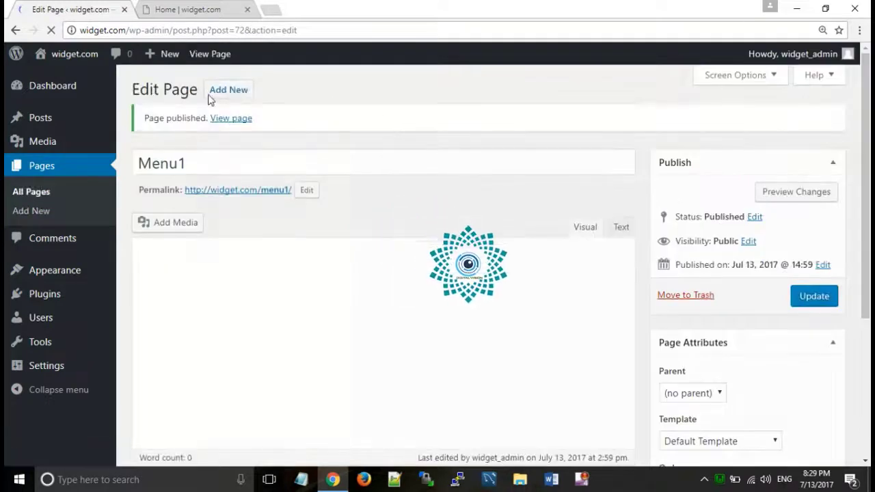
Step: Create and publish a new page titled "Menu2" with the body text "This is our second menu....."
click(238, 91)
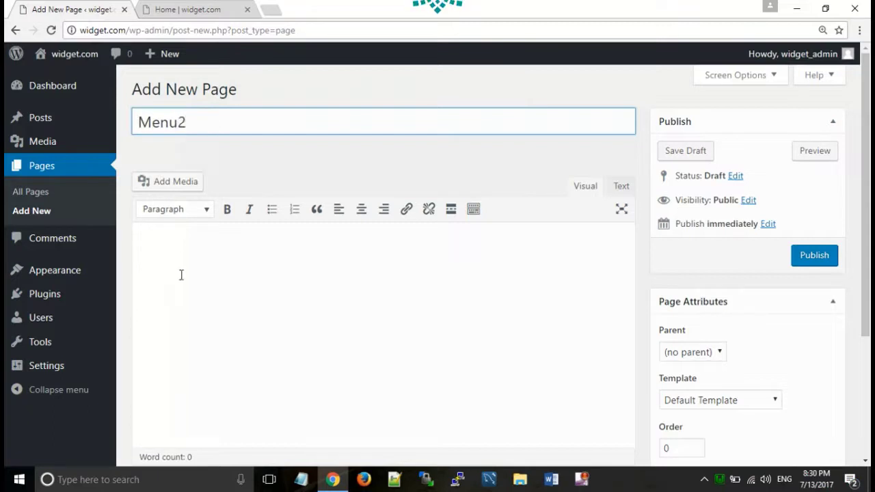
click(184, 250)
text(is )
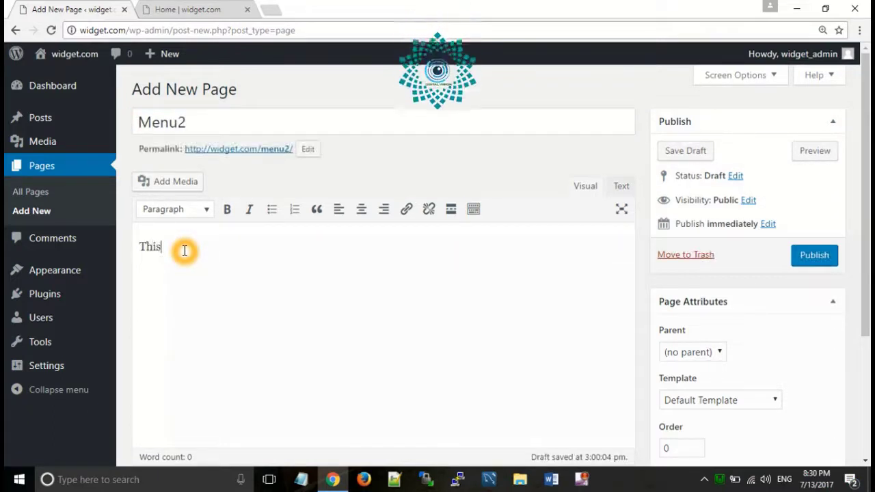
text(is our)
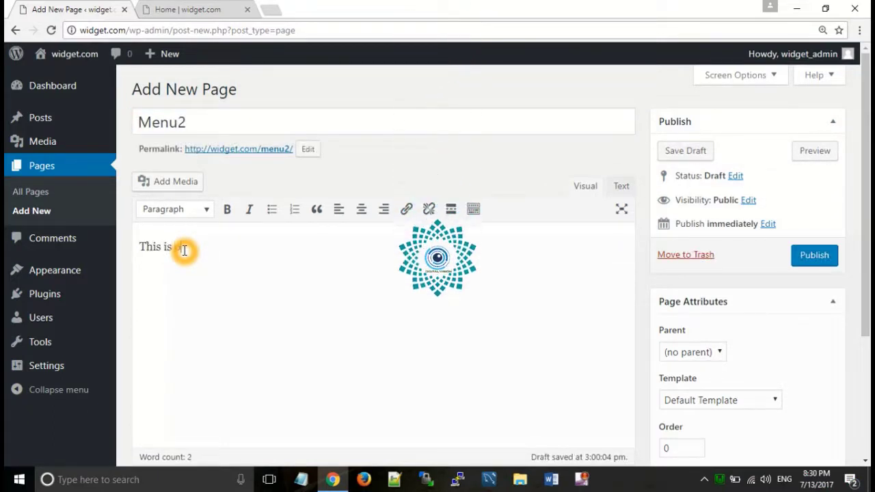
text( se)
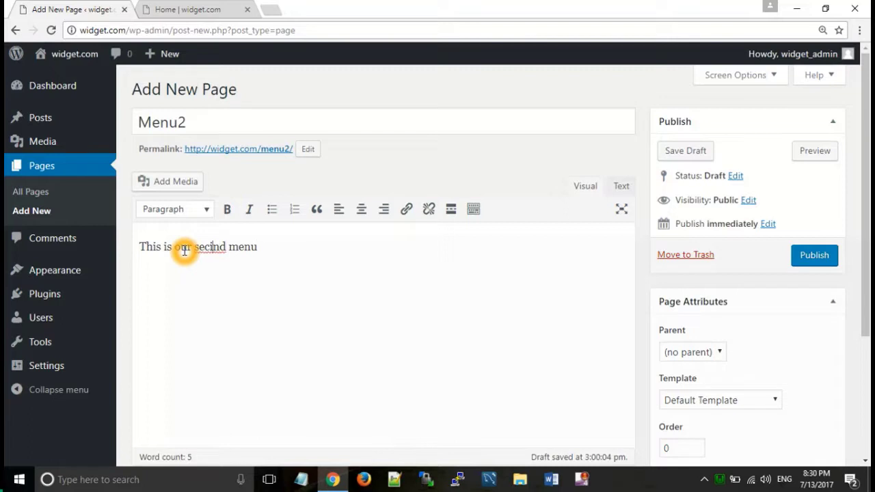
text(cond menu.....)
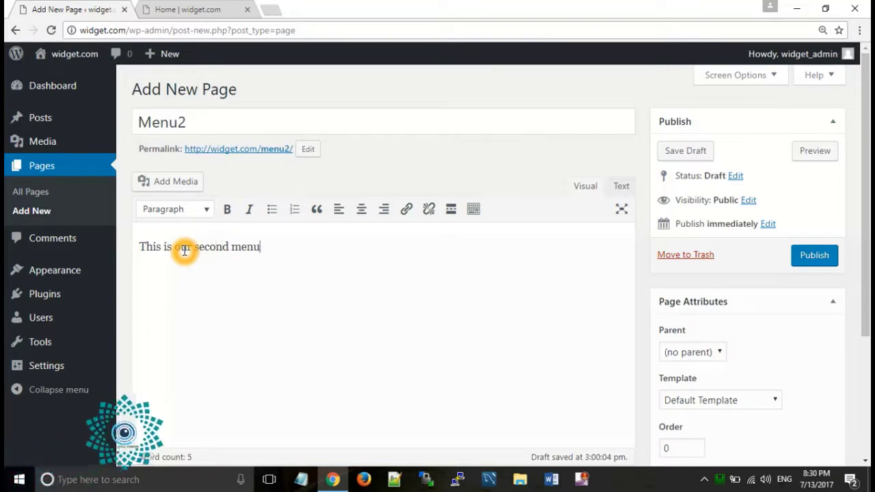
click(818, 258)
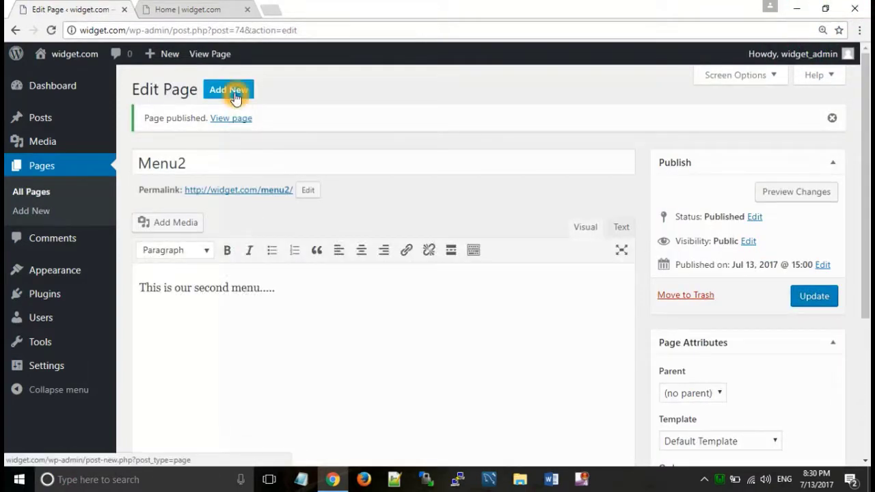
Step: Create and publish a new page titled "Menu 3" with the body text "This is our third menu"
click(234, 96)
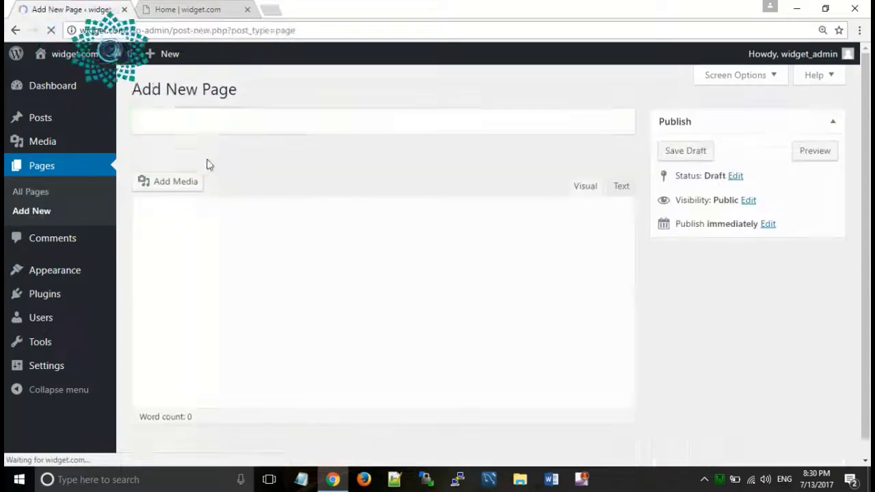
text(Menu 3)
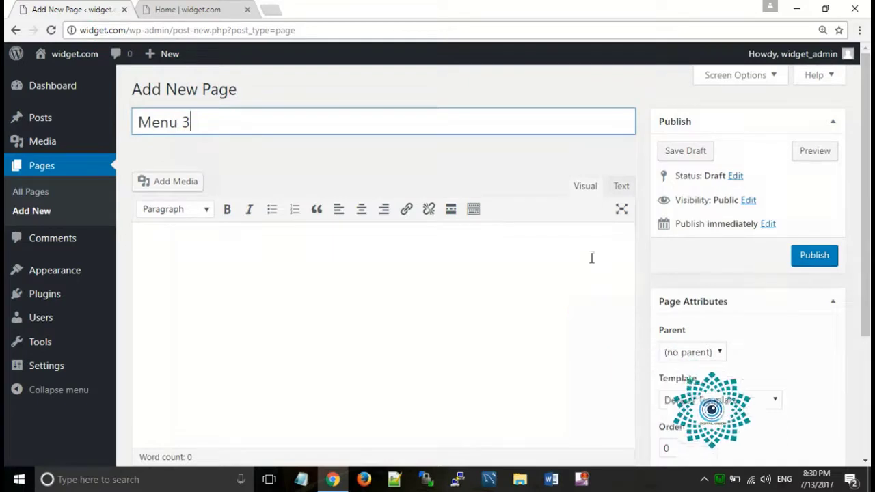
click(396, 310)
text(This is our third menu)
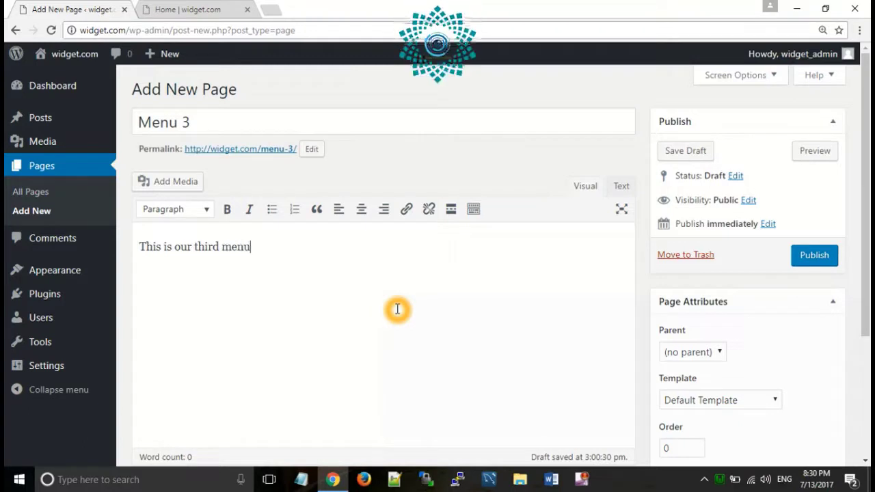
click(817, 258)
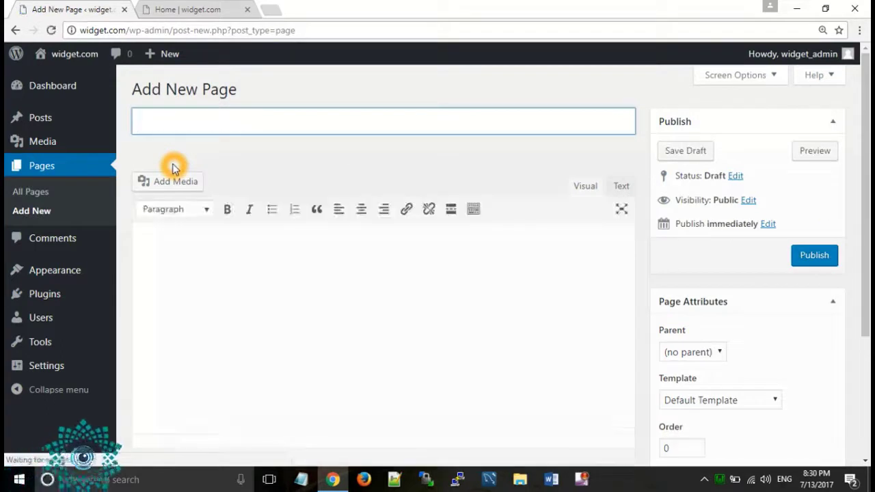
Step: Create and publish a new page titled "About Us" with the body text "We are here to create a page...."
text(About Us)
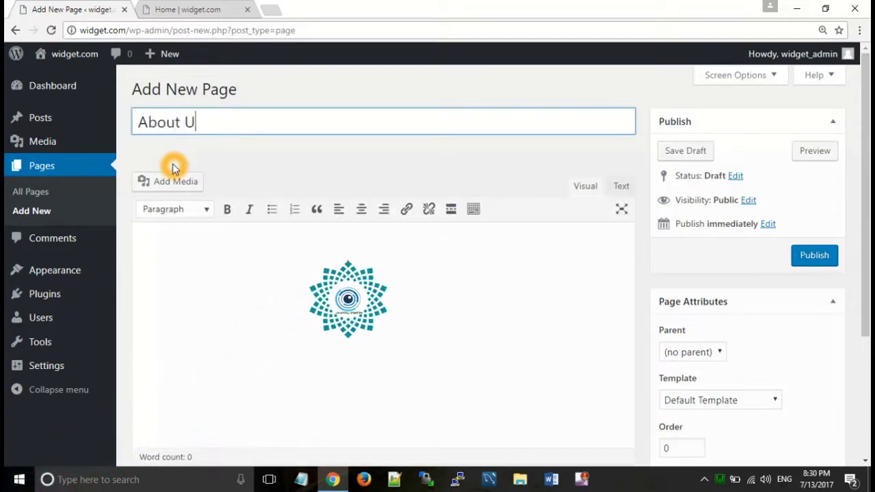
click(171, 238)
text(We are here to create a)
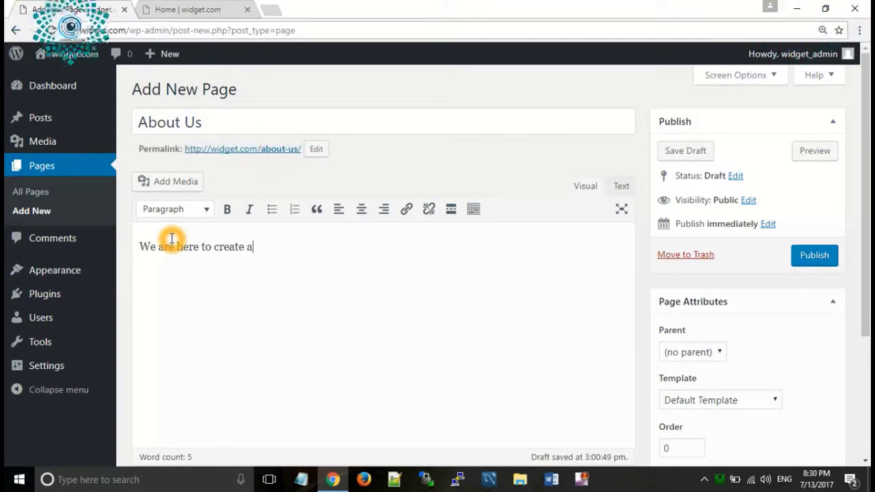
text(page....)
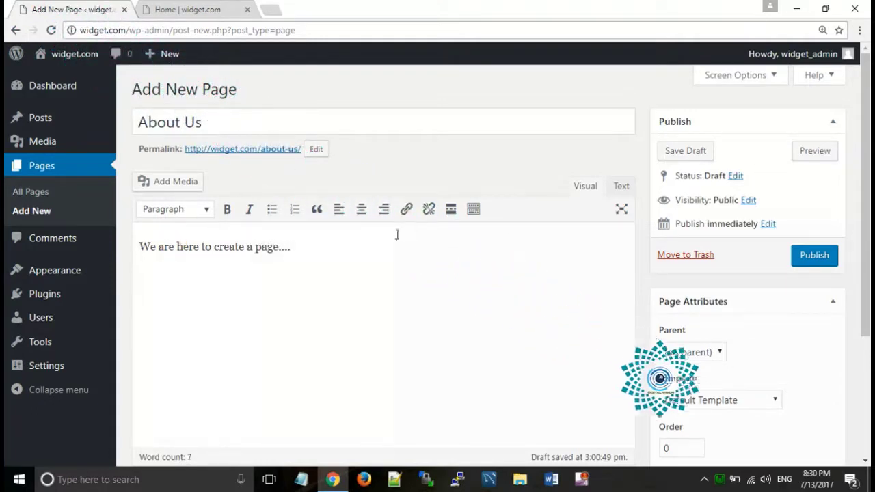
click(318, 272)
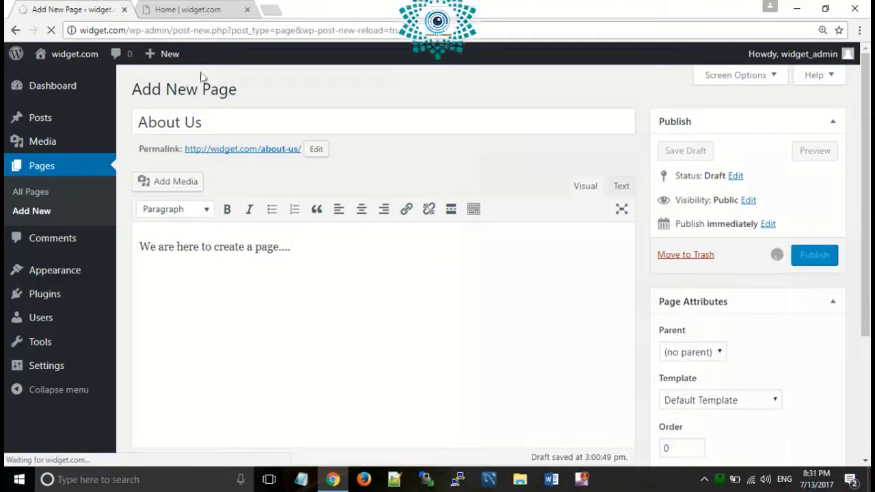
Step: Reload the live Home page in the other browser tab and examine the site's navigation bar items and their order
click(182, 10)
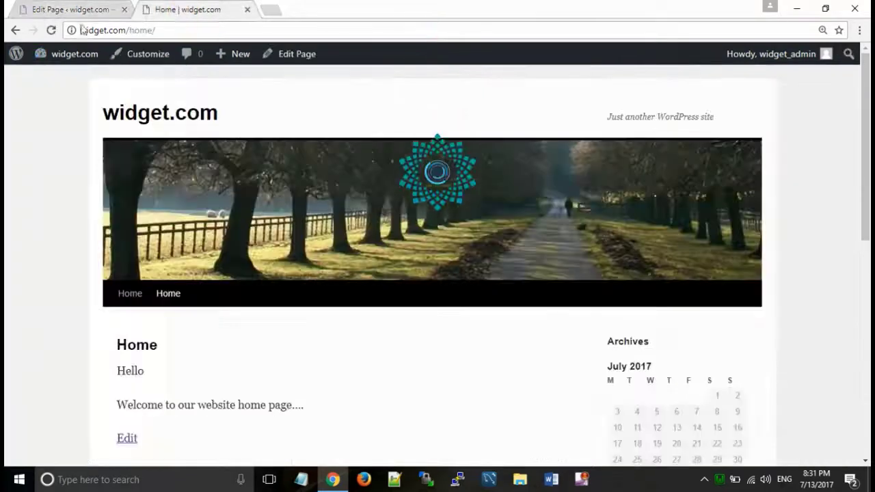
click(51, 31)
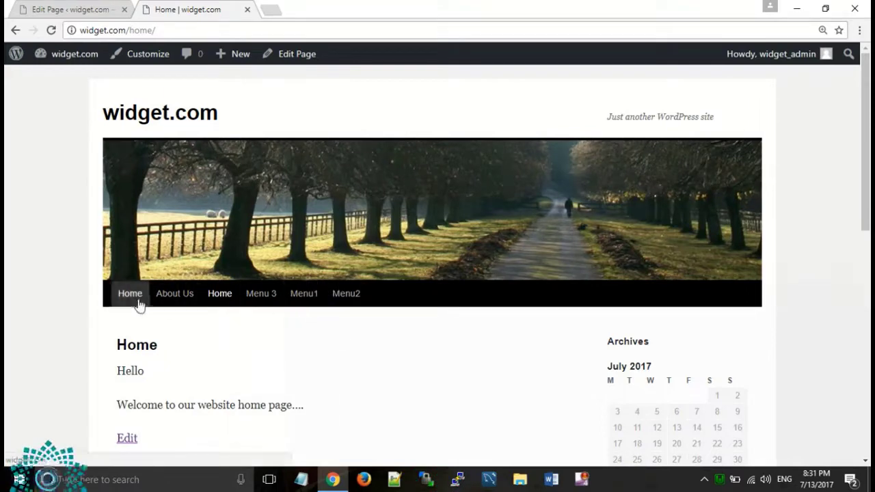
click(271, 298)
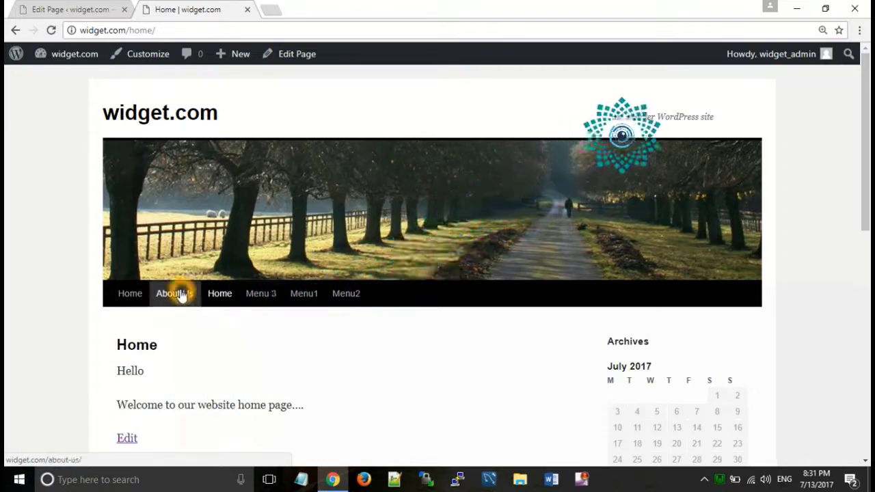
click(218, 295)
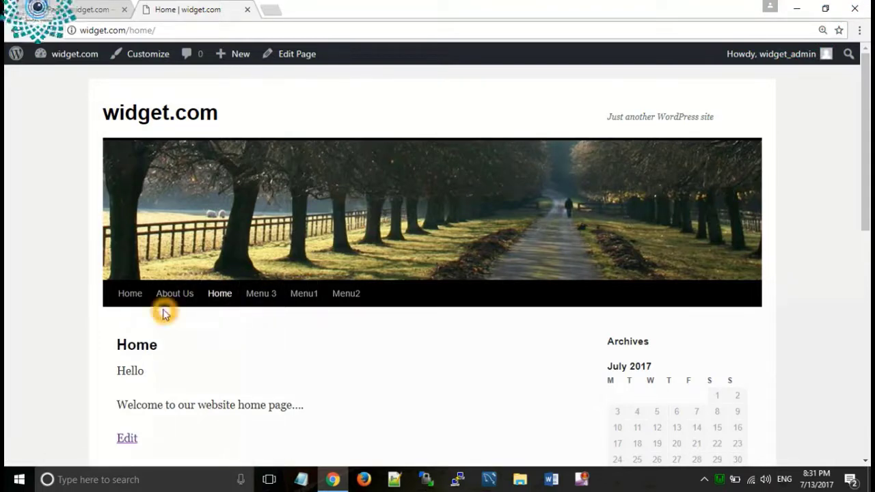
Step: Return to the admin area and create a new navigation menu named "main menu" on the Menus screen
click(84, 5)
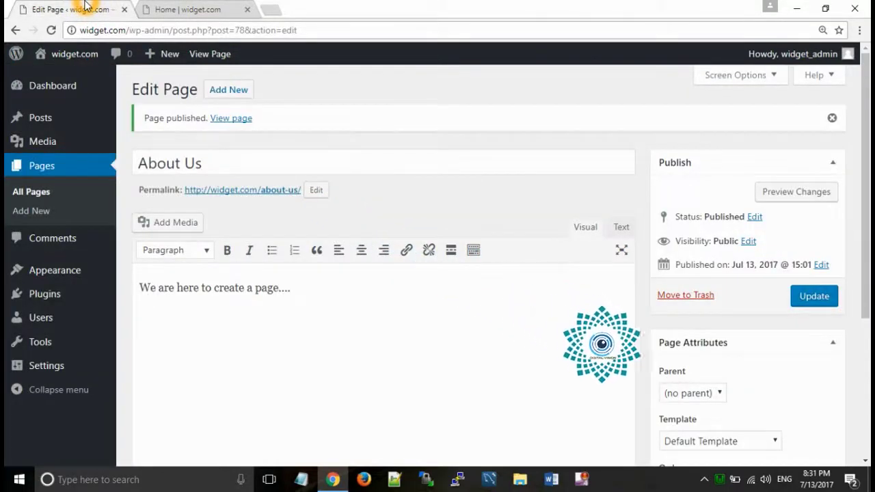
click(71, 270)
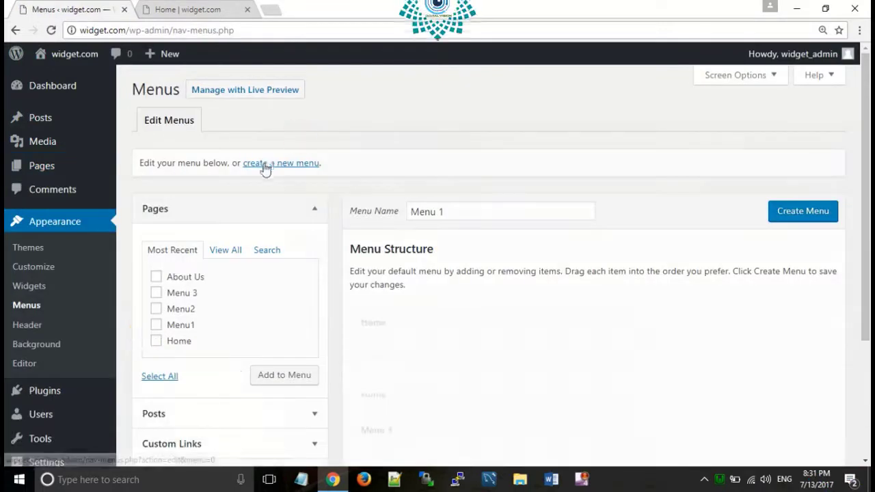
click(265, 168)
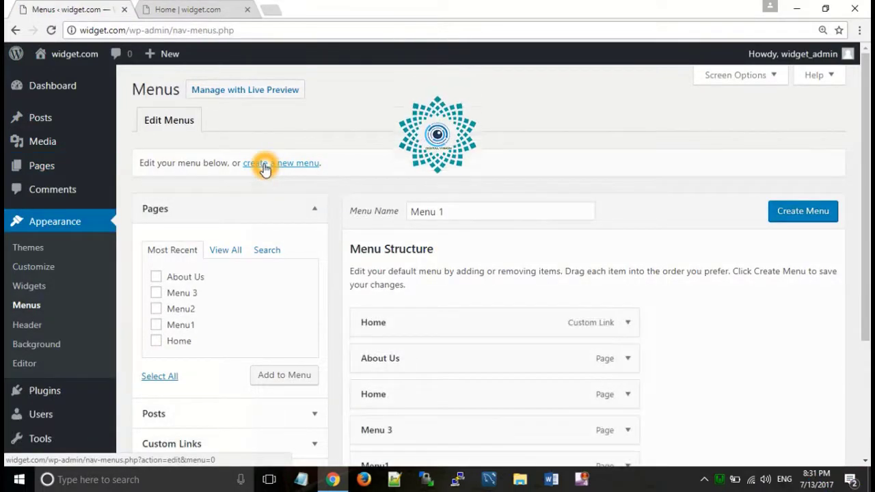
click(422, 209)
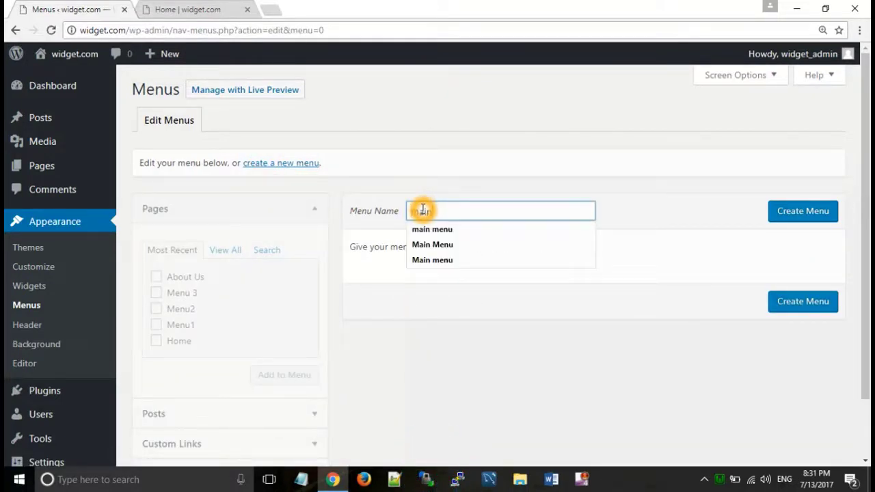
text(main)
key(Down)
key(Return)
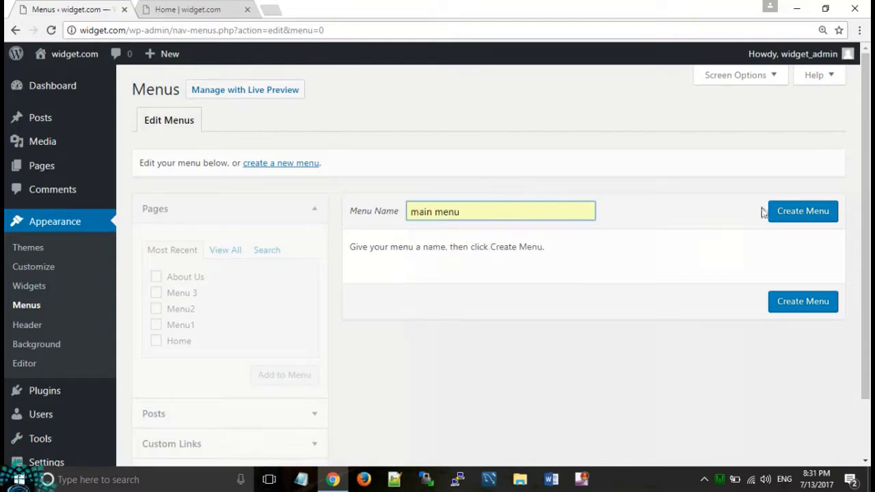
click(791, 212)
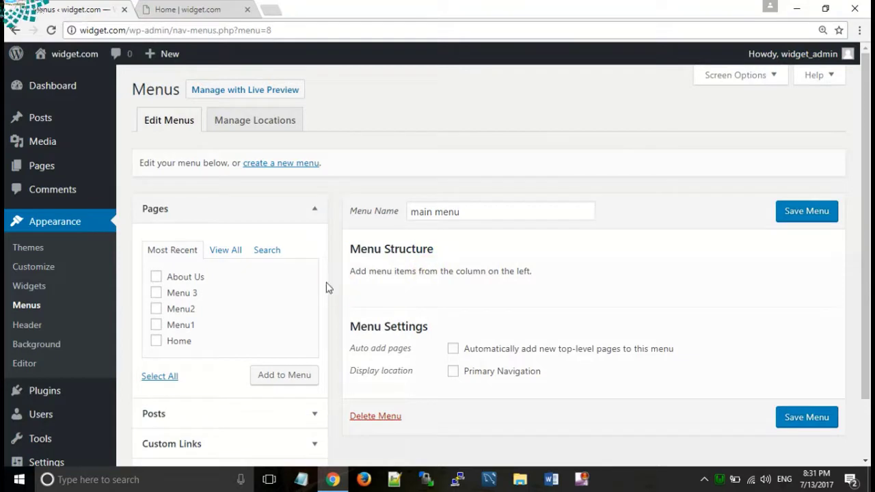
Step: Add the pages Home, Menu1, Menu2, Menu 3 and About Us to the main menu
click(156, 341)
click(276, 381)
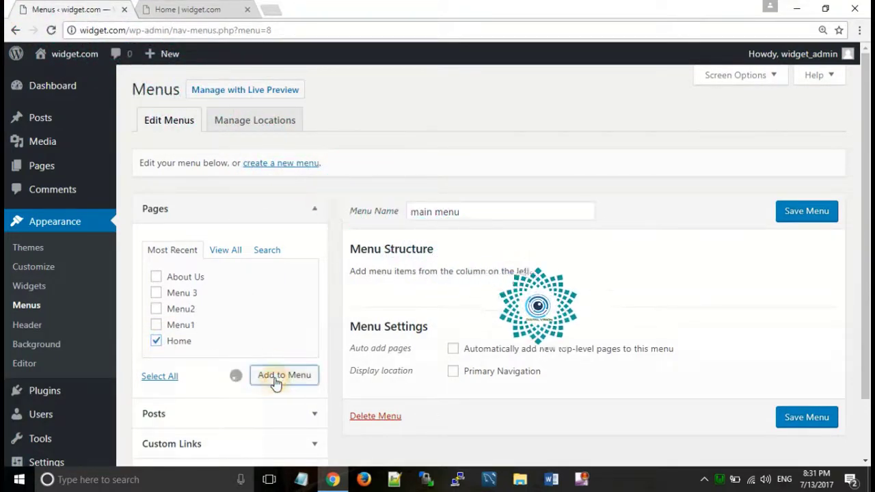
click(157, 326)
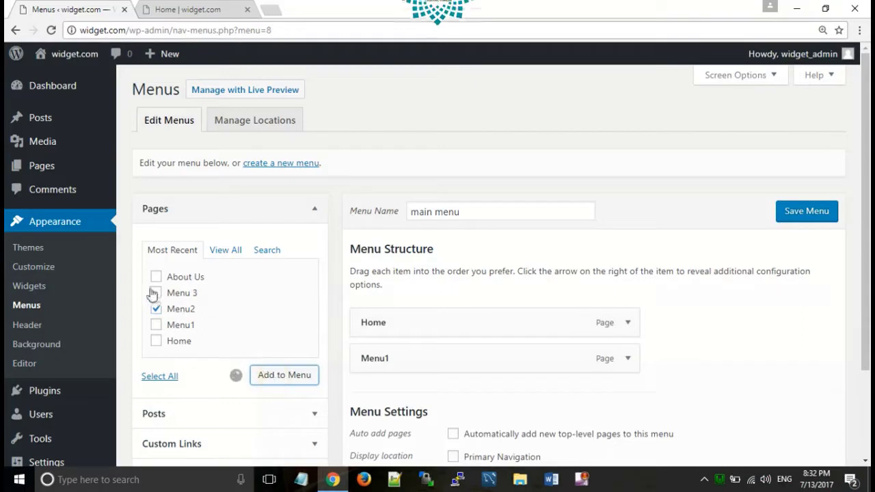
click(156, 277)
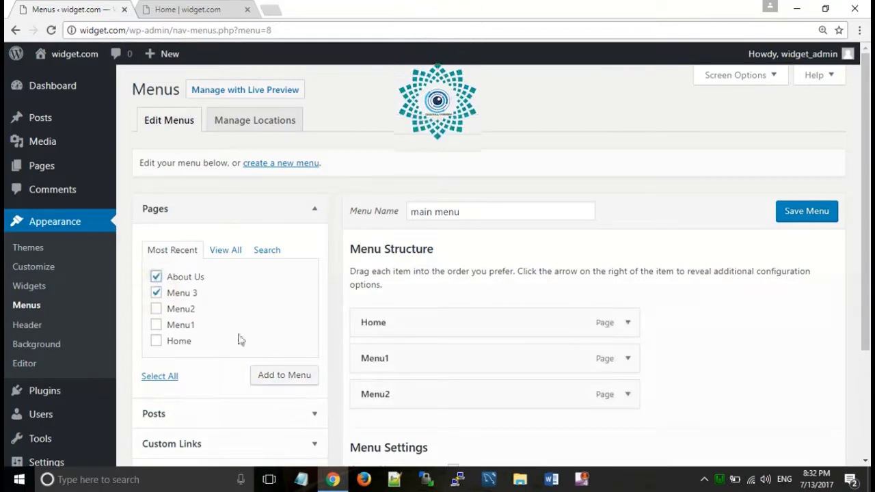
click(280, 377)
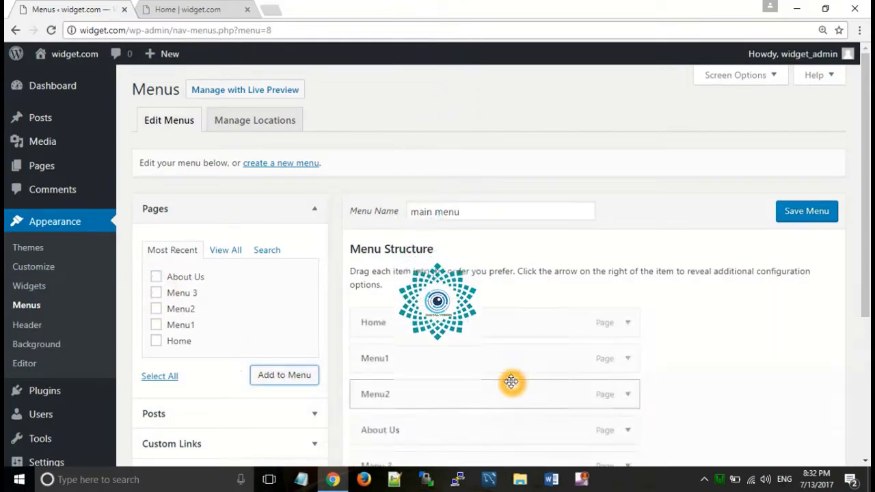
Step: Move the About Us item below Menu 3 so that it comes last in the menu structure
scroll(511, 384, down, 3)
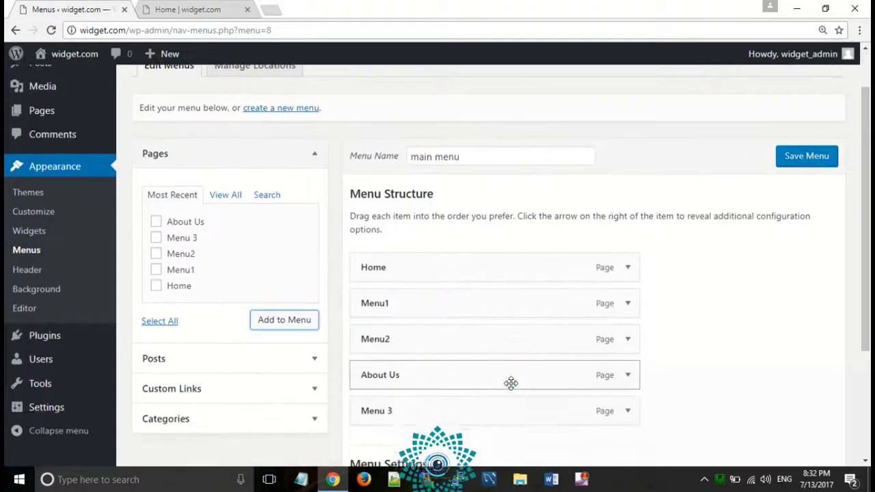
drag(481, 293, 482, 342)
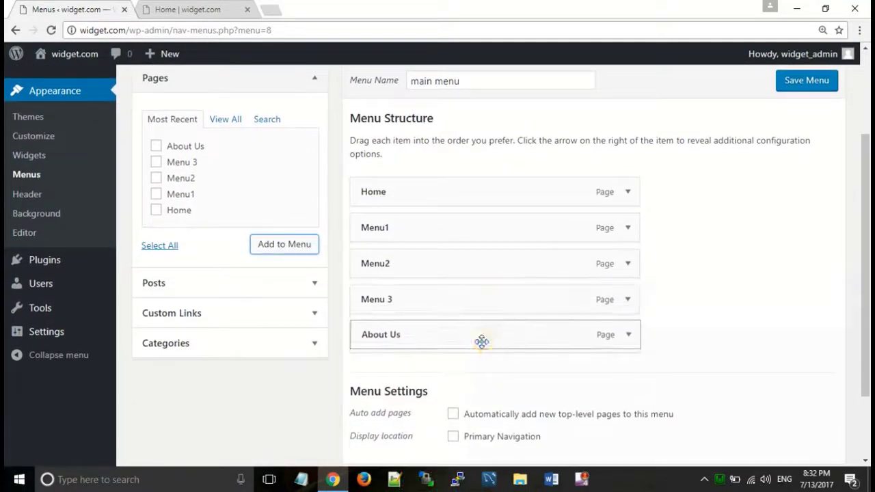
drag(472, 277, 482, 346)
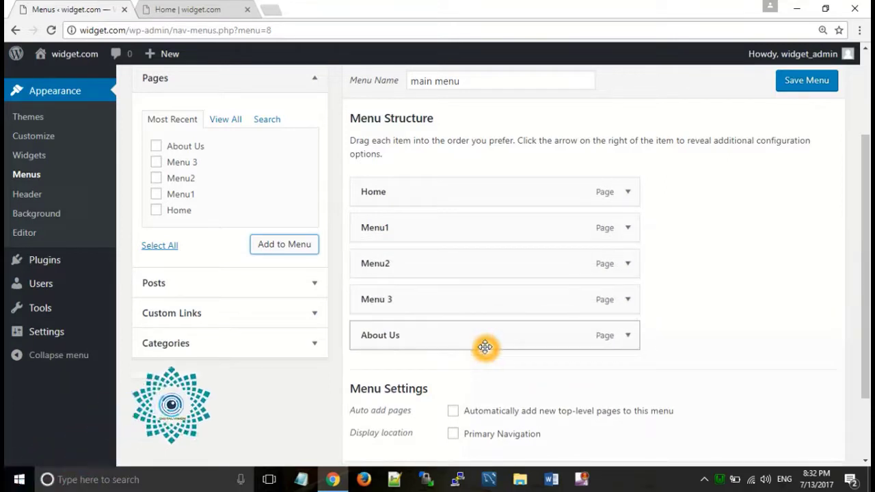
Step: Save the main menu and check the navigation bar on the live Home page in the other browser tab
click(817, 92)
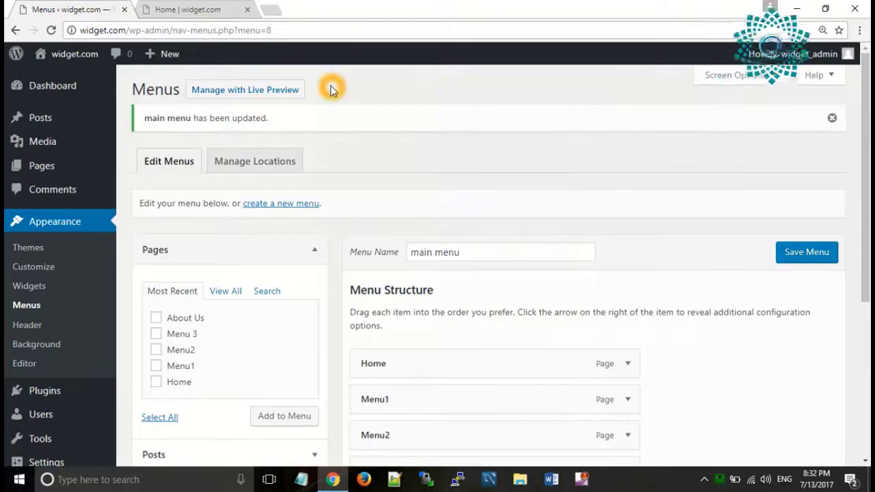
click(190, 7)
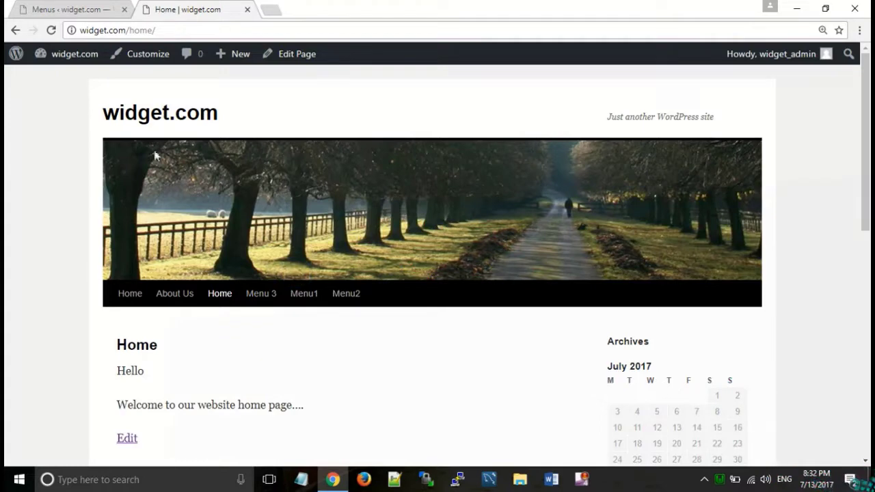
Step: Return to the Menus screen, assign the main menu to the Primary Navigation display location and save it
click(59, 7)
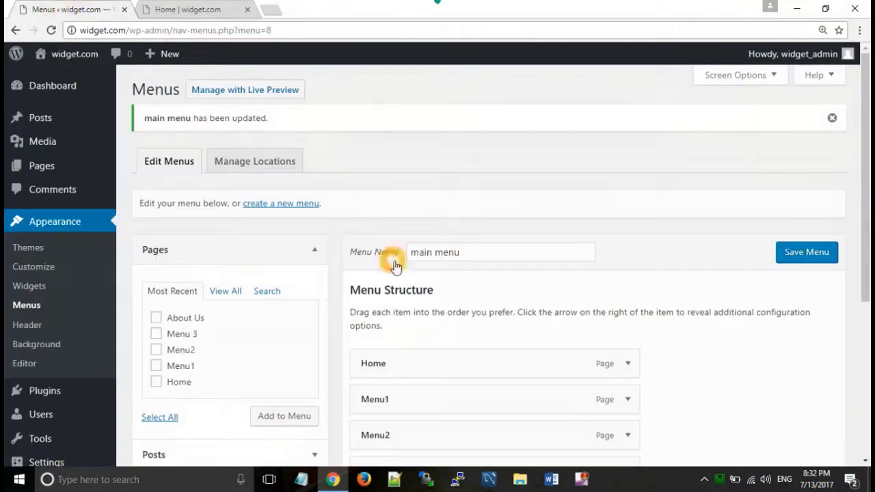
scroll(459, 301, down, 1)
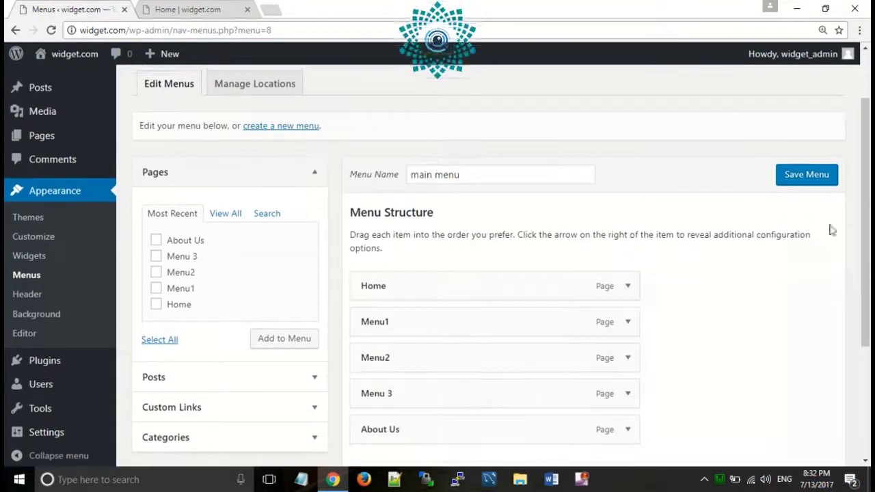
scroll(869, 265, down, 3)
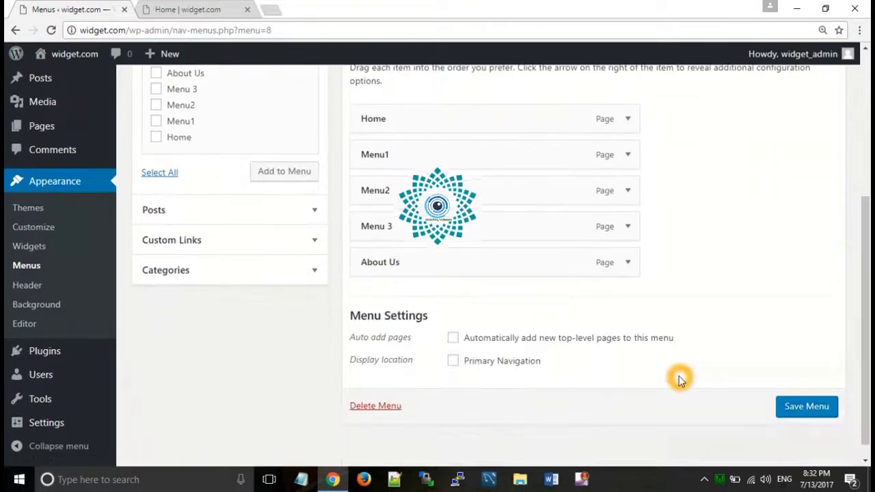
click(453, 361)
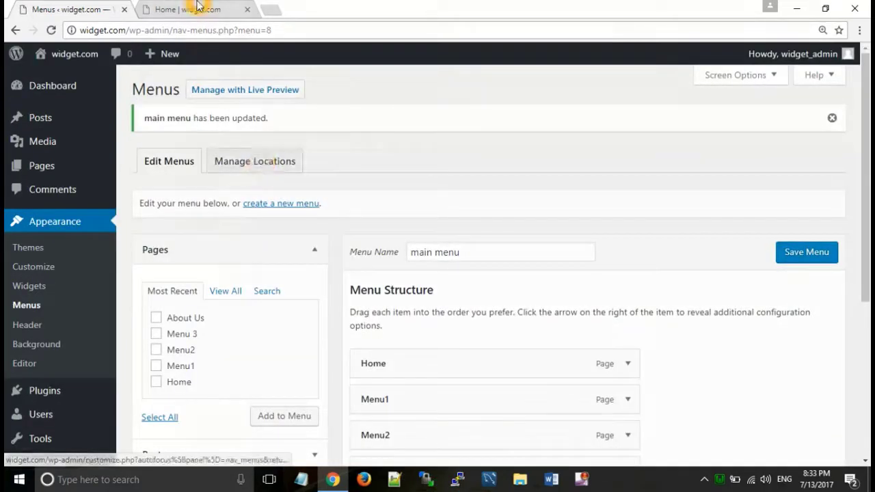
Step: Check the navigation bar on the live site by visiting the Menu2 page and going back to Home
click(197, 8)
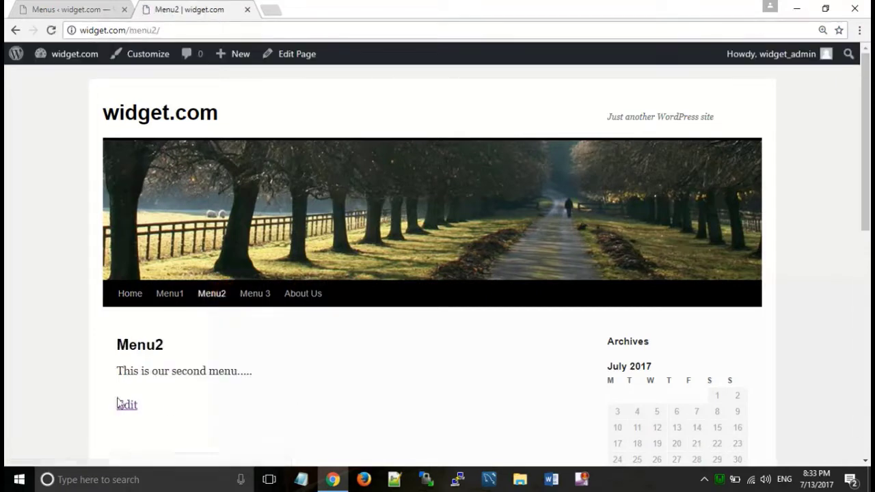
click(132, 297)
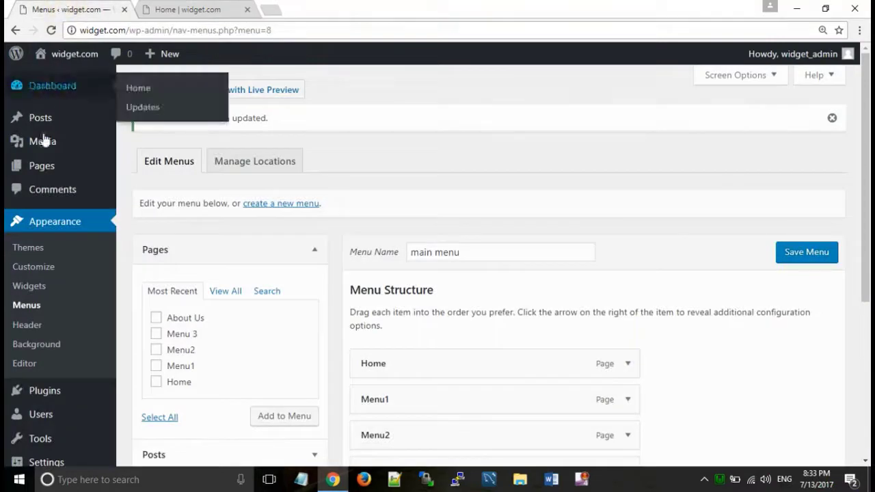
Step: Create and publish a new page titled Submenu1 with the text "This is our first submenu page..."
click(43, 167)
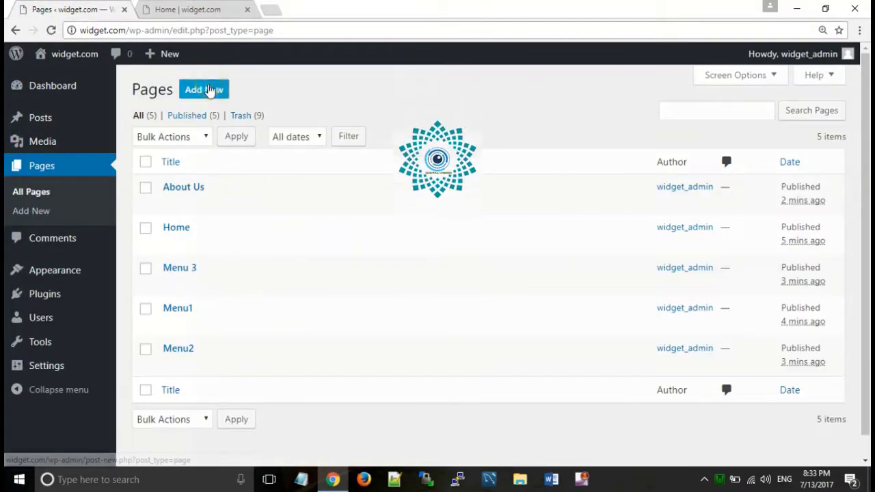
click(208, 91)
click(303, 146)
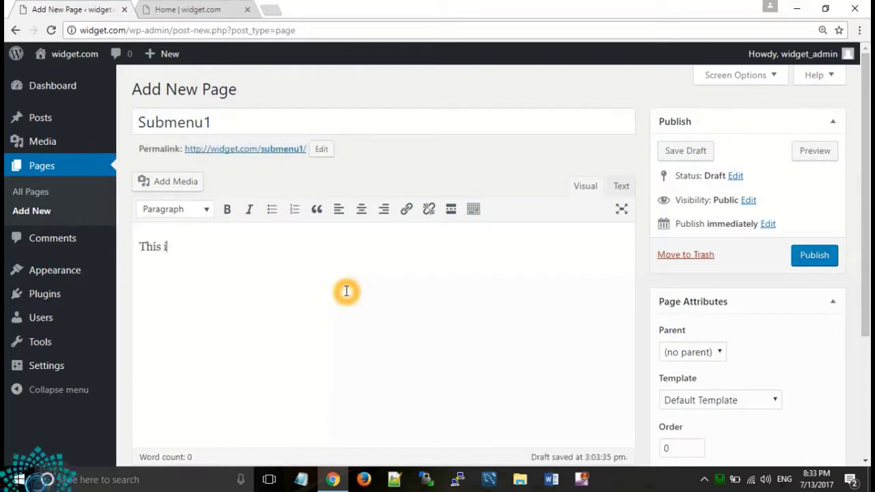
text(our)
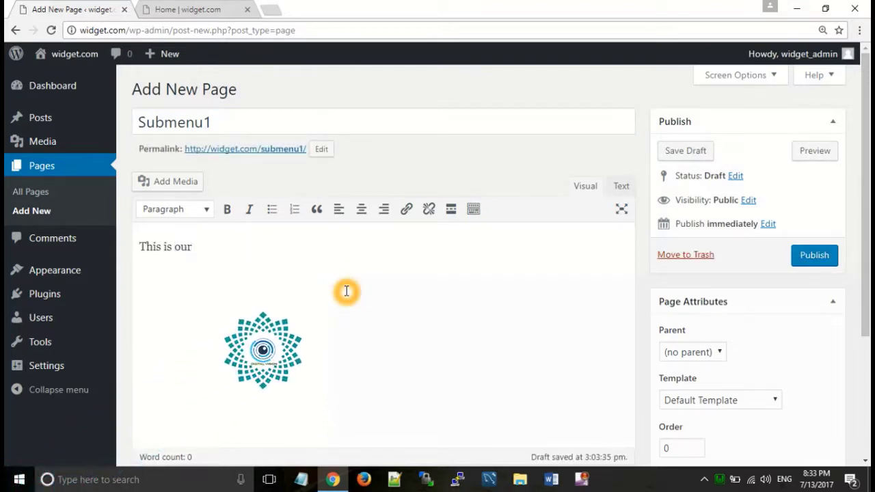
text( firstb)
key(BackSpace)
key(BackSpace)
key(BackSpace)
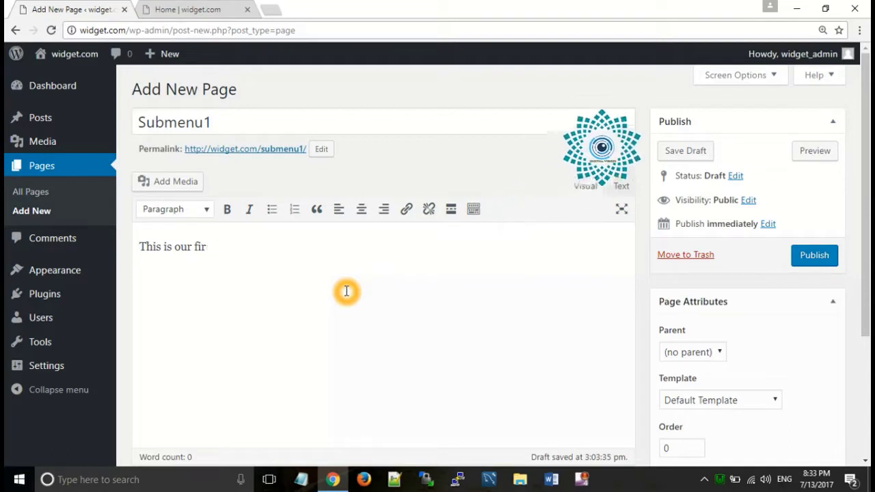
text(st submenu page...)
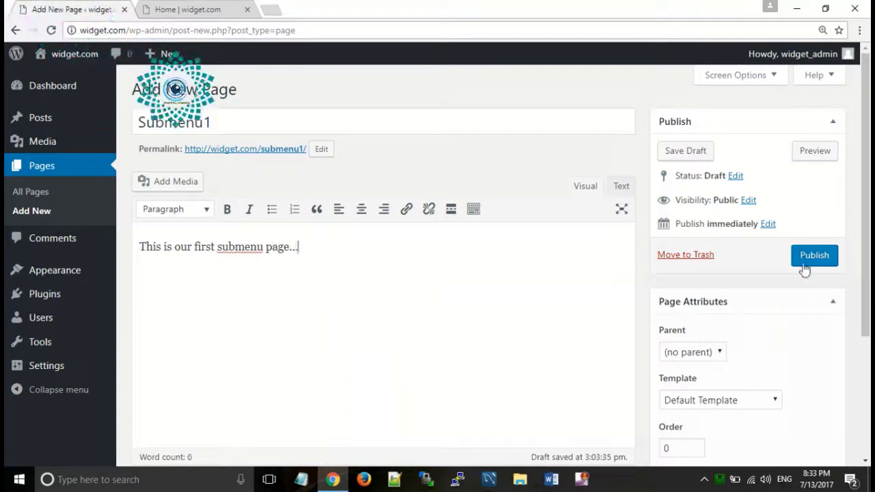
click(813, 255)
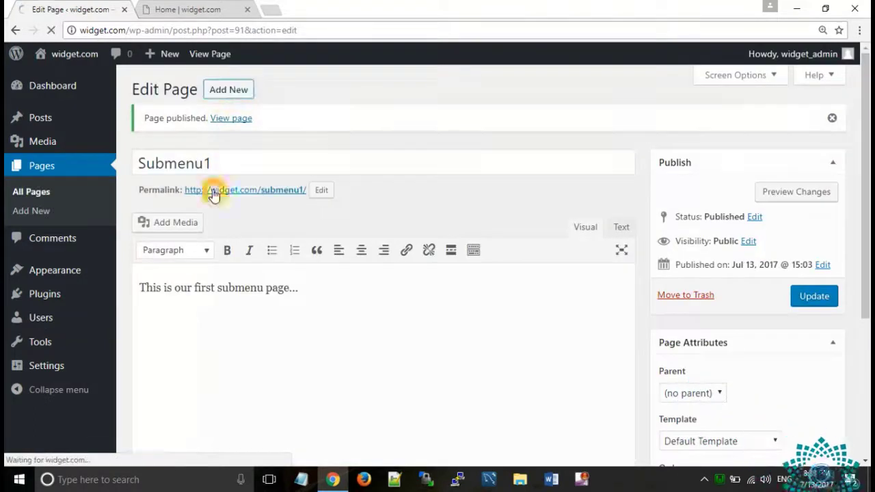
Step: Create and publish another page titled Submenu2 with the text "This is our submenu 2"
click(221, 127)
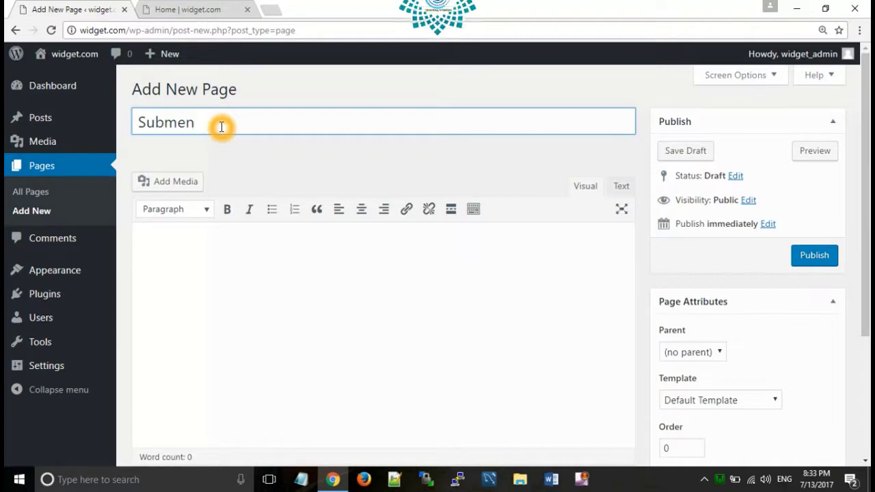
click(354, 286)
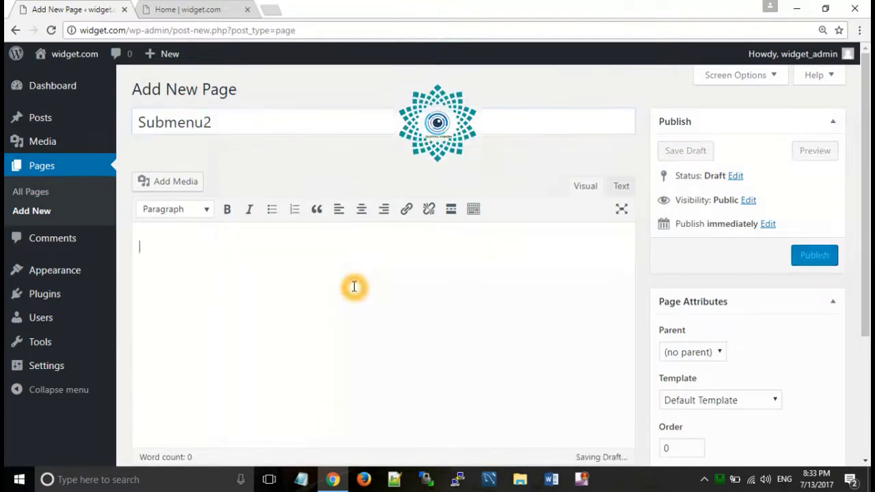
text(This is our submenu 2)
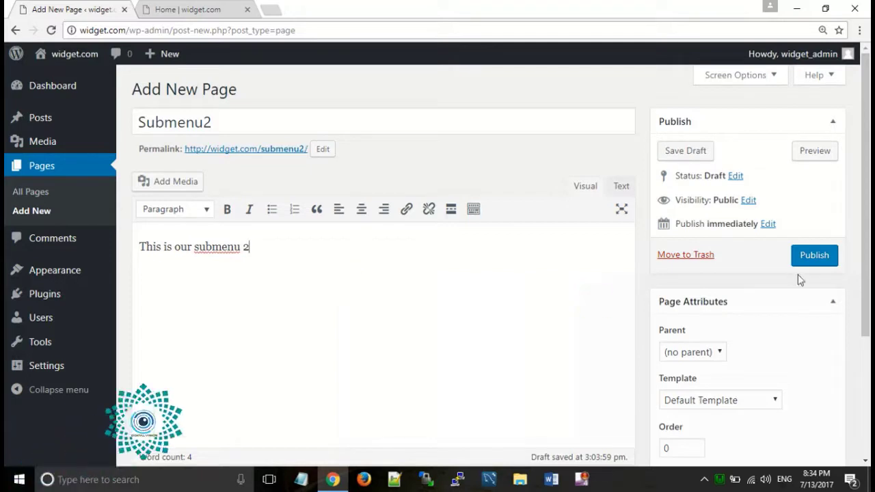
click(806, 255)
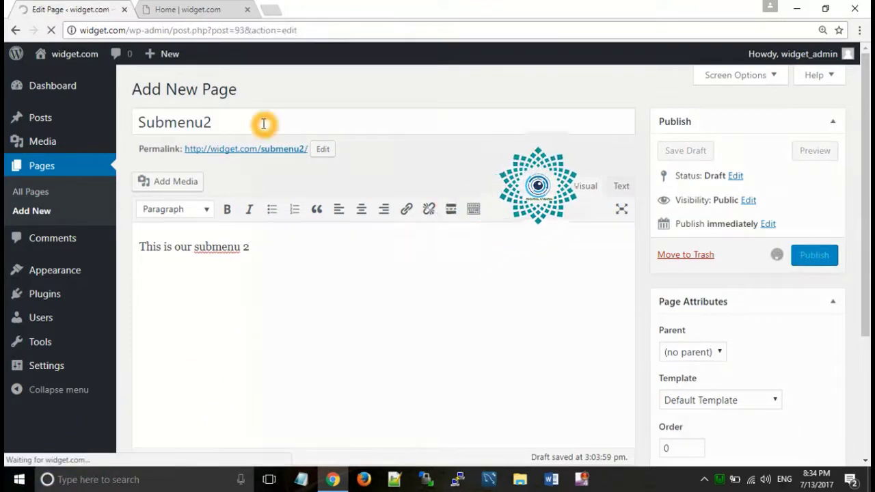
Step: Create and publish a third page titled Submenu3 with the text "This iks our 3rd submenu..."
click(226, 92)
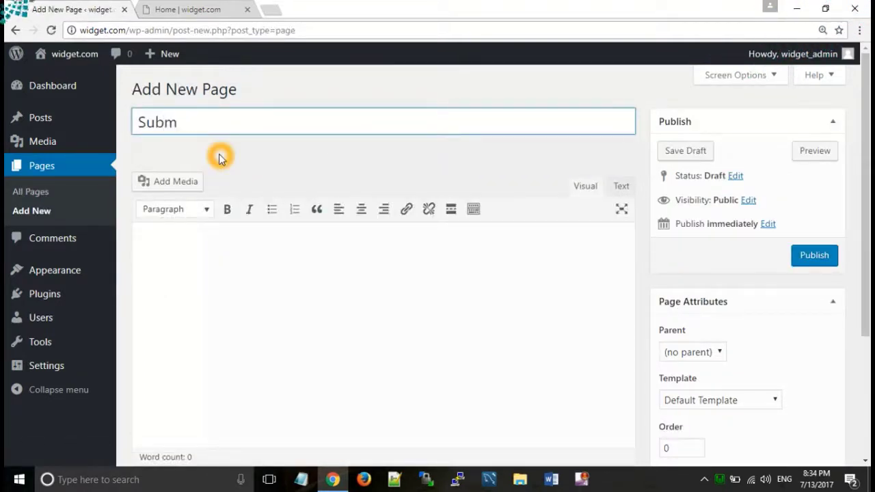
text(Submenu3)
click(156, 261)
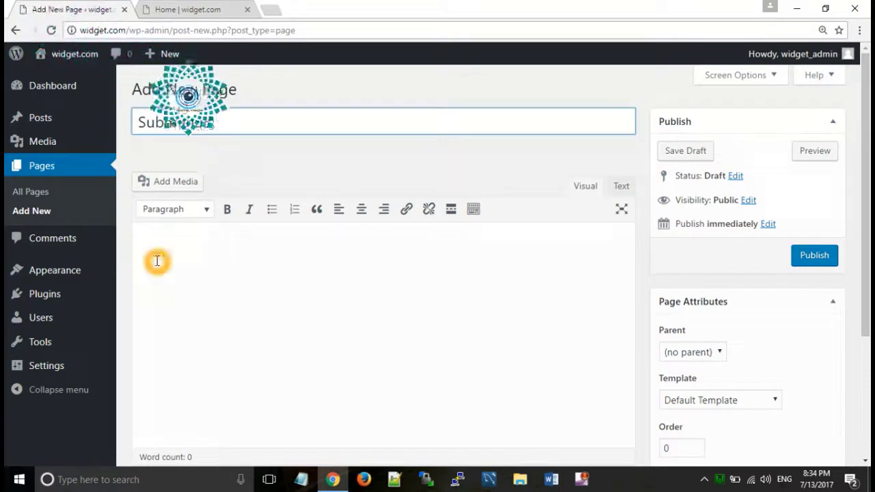
text(Th)
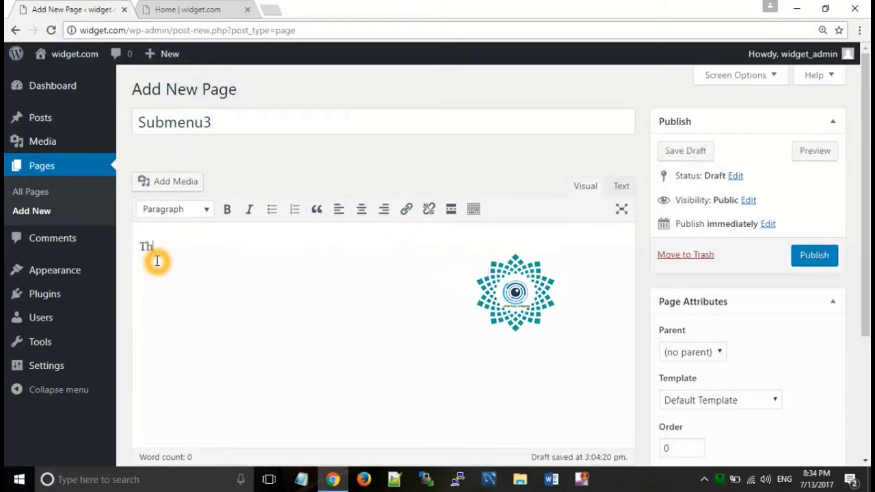
text(is iks ou)
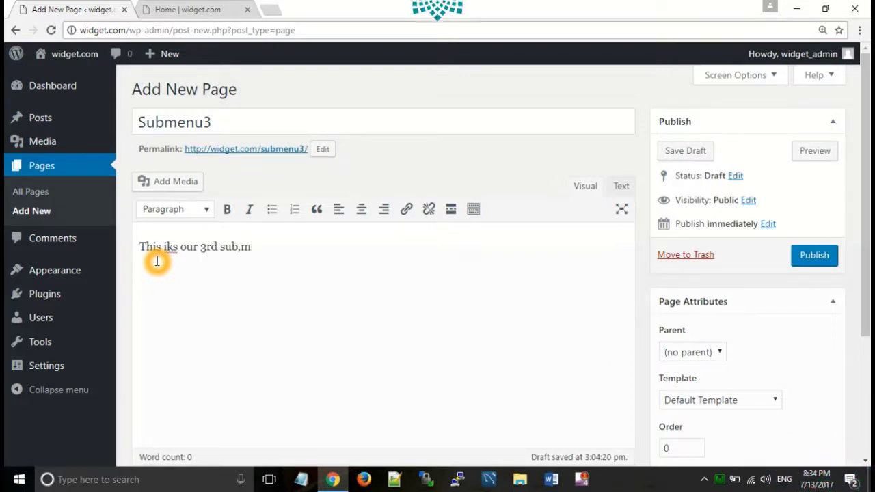
text(r 3rd submenu)
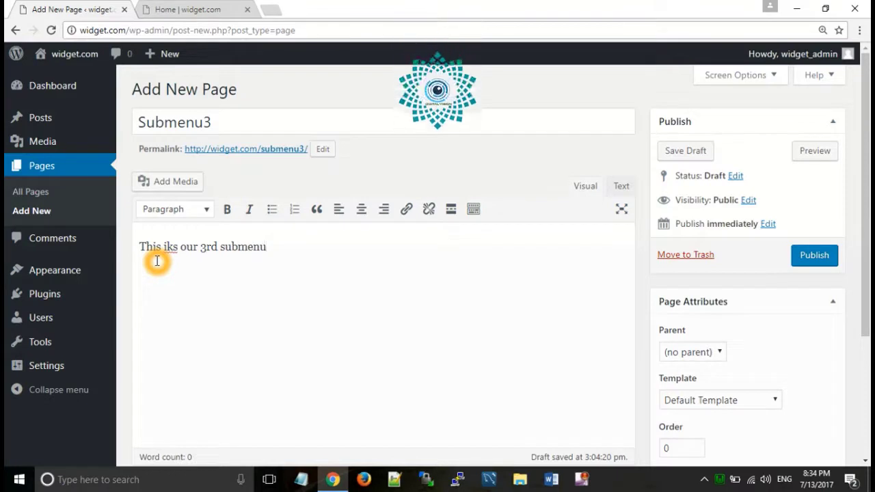
text(...)
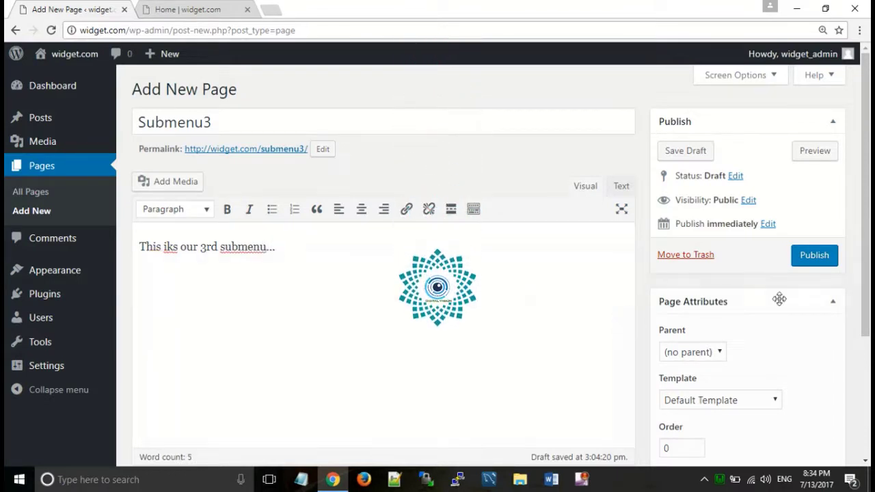
click(802, 265)
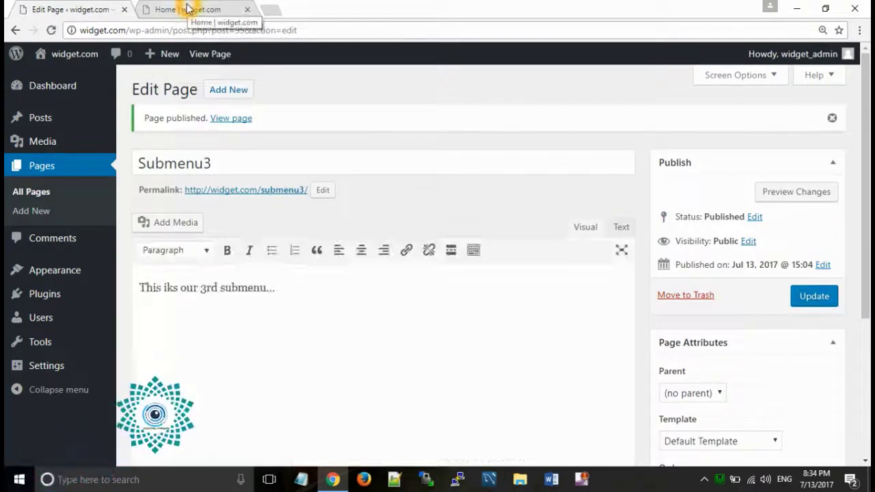
Step: Check the live Home page's navigation bar, and on the admin Menus screen add the pages Submenu1, Submenu2 and Submenu3 to the main menu
click(187, 9)
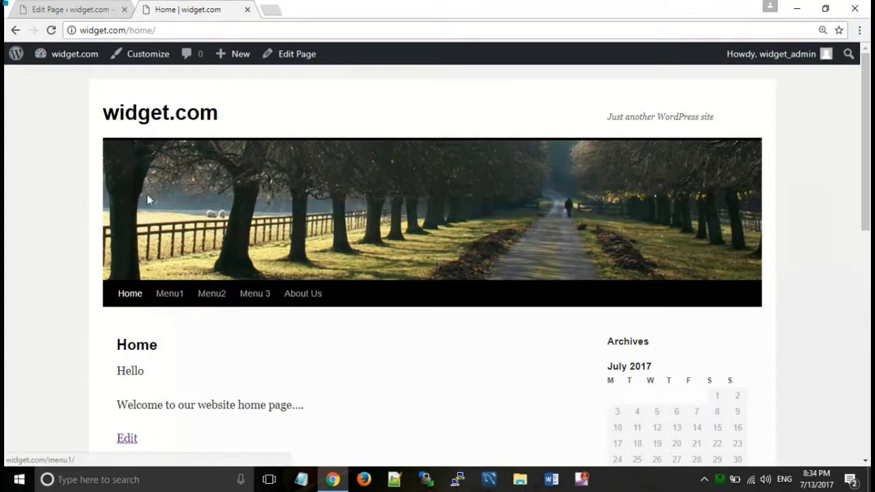
click(75, 9)
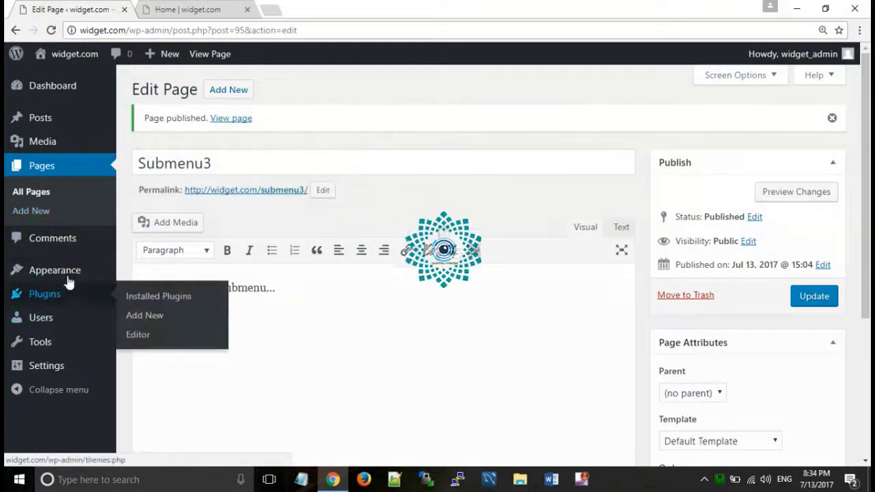
mouse_move(72, 273)
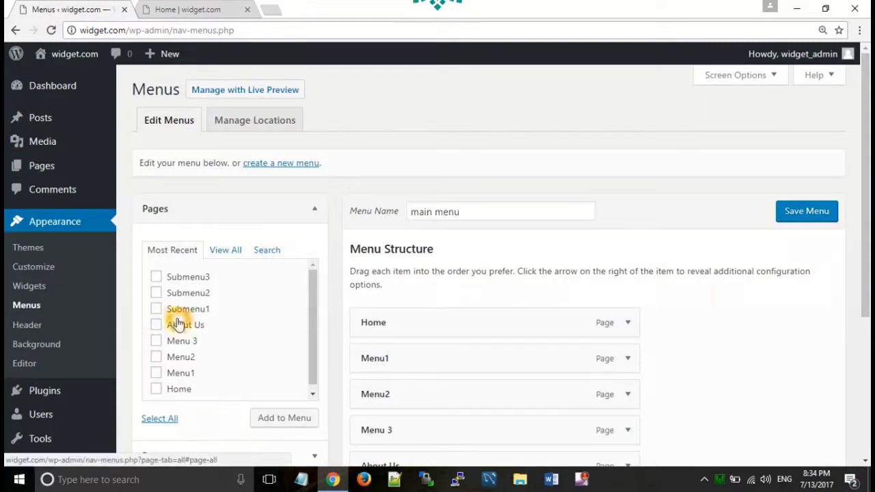
click(214, 252)
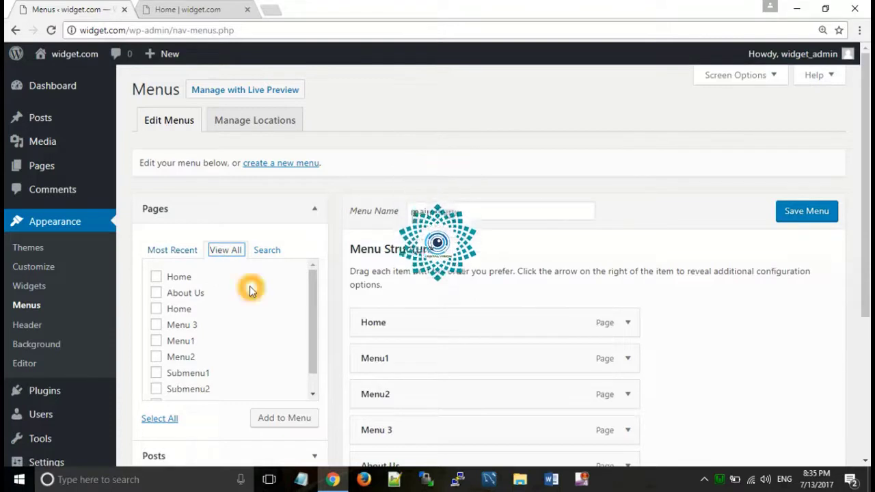
click(157, 376)
drag(313, 351, 317, 391)
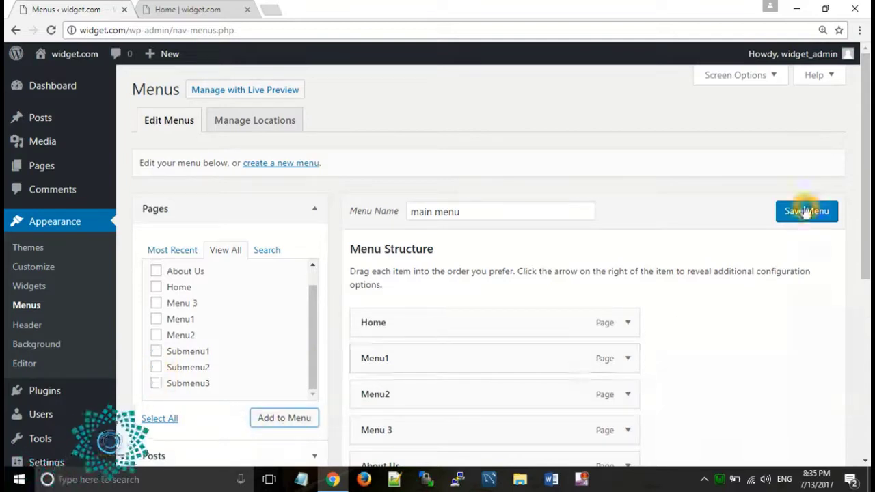
Step: Nest Submenu1 and Submenu2 under Menu1, and Submenu3 under Menu2, as sub items in the menu structure
drag(865, 149, 861, 256)
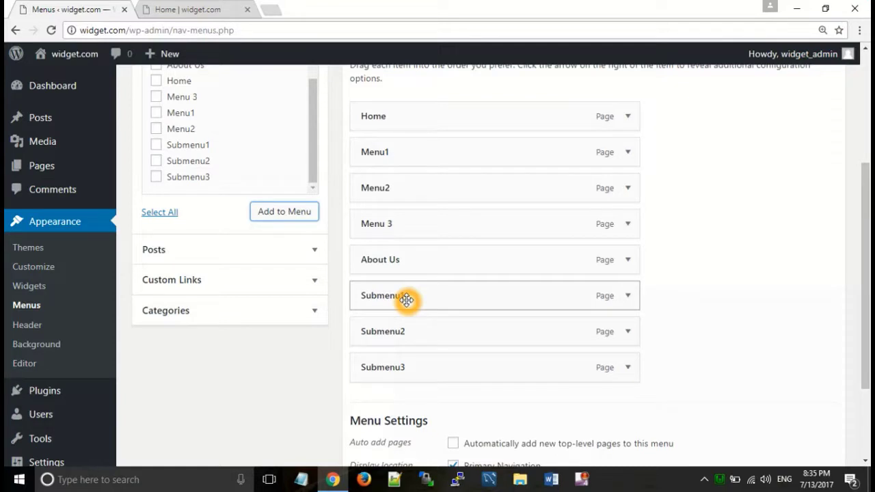
drag(407, 300, 432, 216)
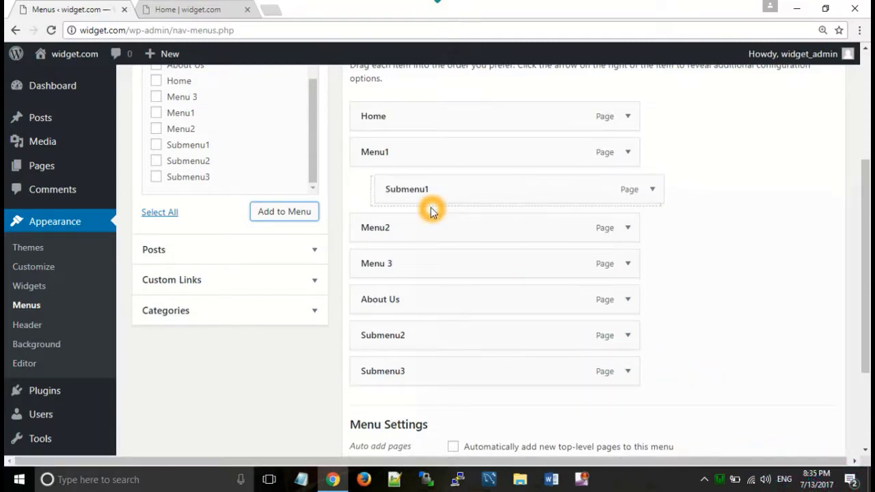
drag(431, 211, 430, 210)
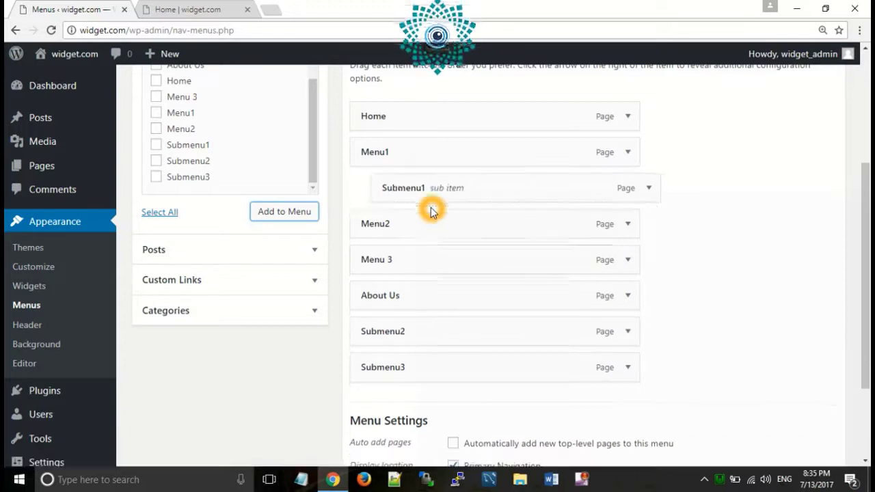
drag(403, 330, 426, 232)
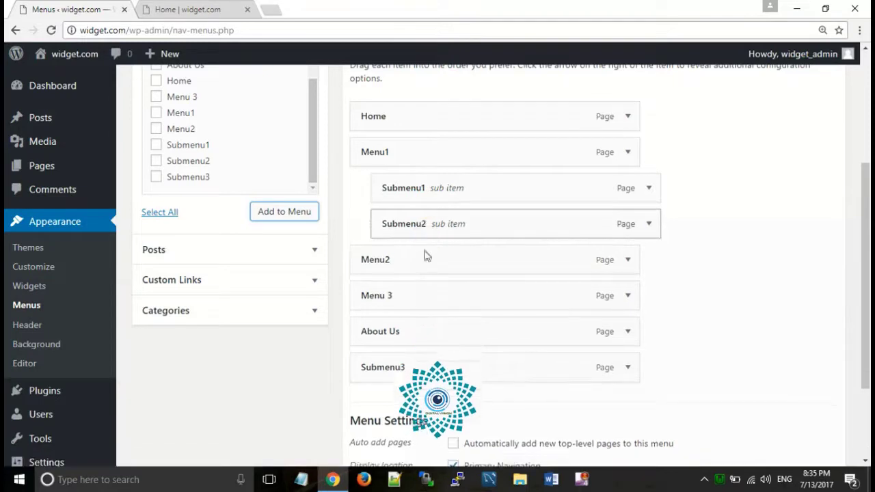
drag(424, 365, 448, 307)
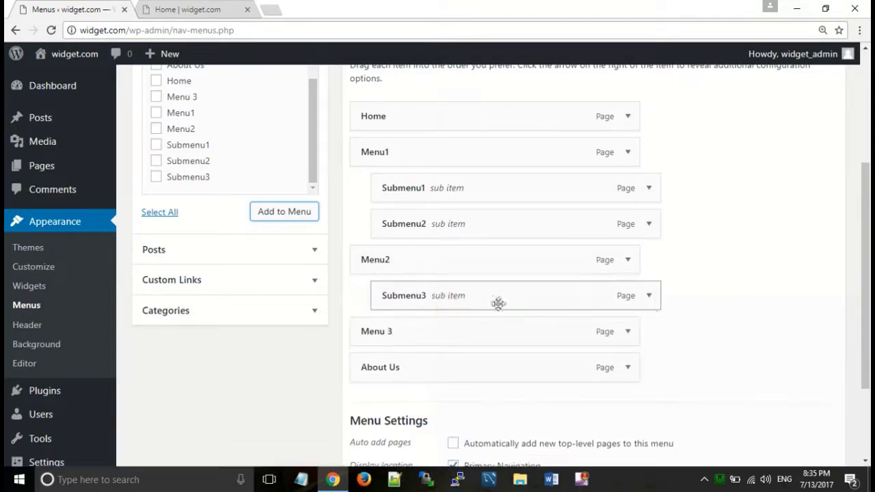
Step: Save the main menu and check the submenu dropdowns of Menu1 and Menu2 on the reloaded live Home page
scroll(862, 304, down, 2)
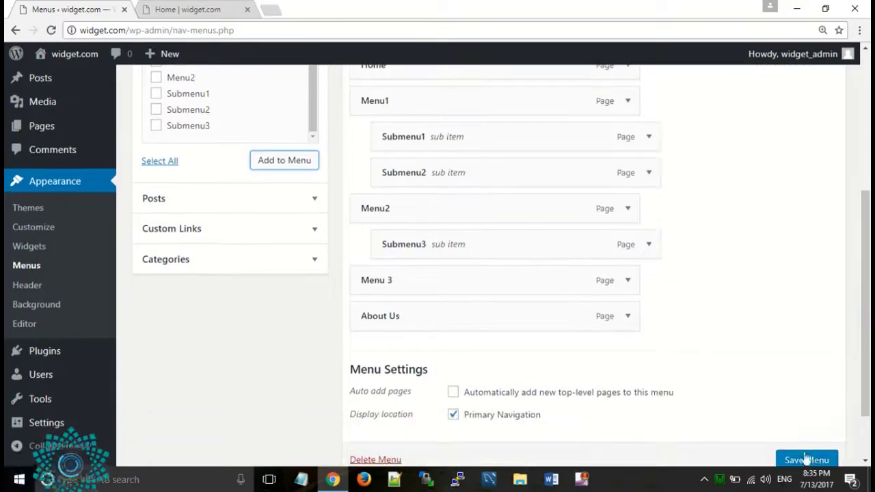
click(807, 459)
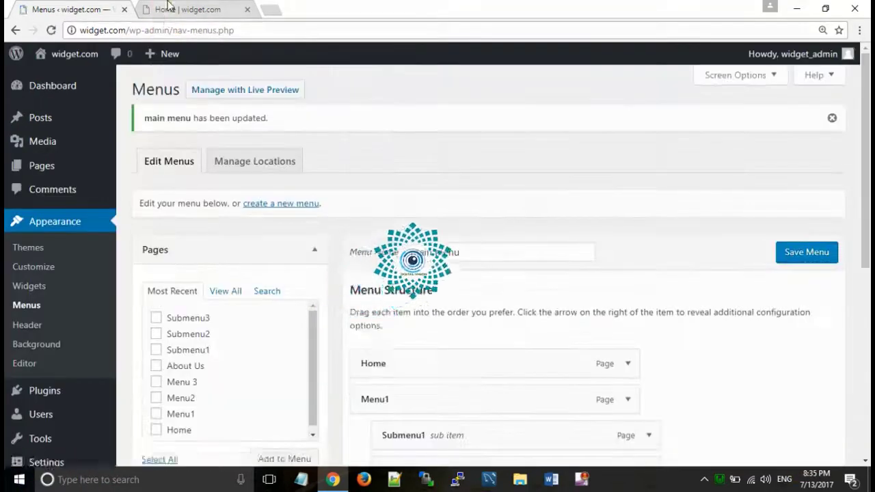
click(174, 10)
click(32, 30)
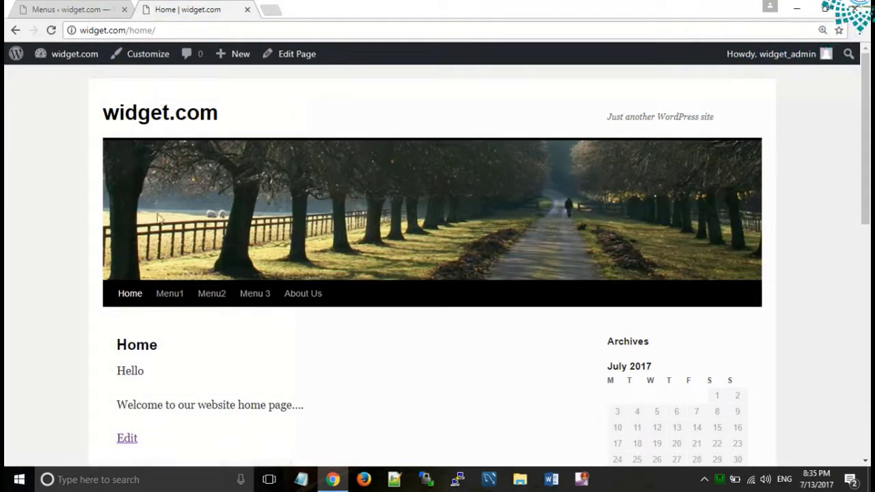
mouse_move(177, 290)
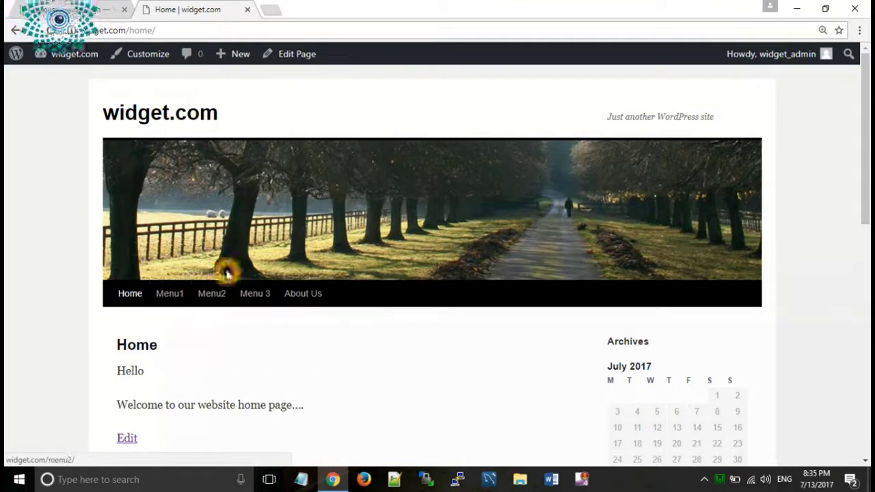
mouse_move(214, 294)
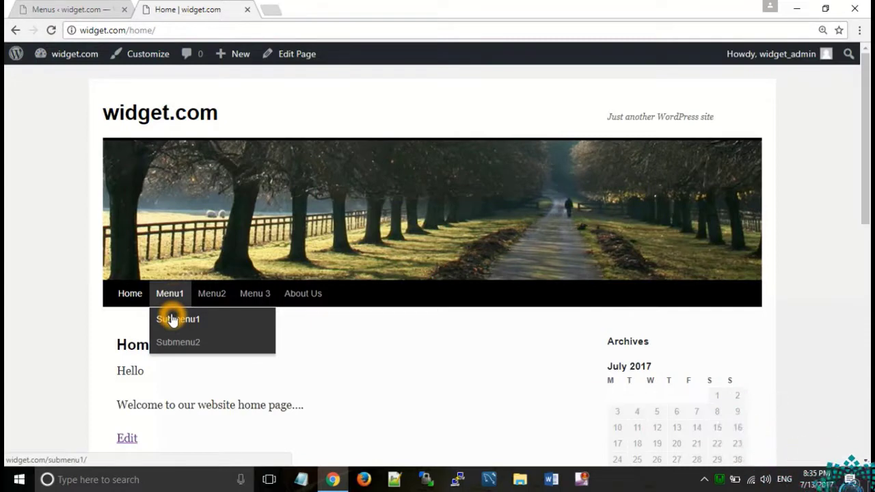
Step: Nest Submenu2 under Submenu1 in the main menu, save it, and check the second-level dropdown on the reloaded live Home page
click(71, 8)
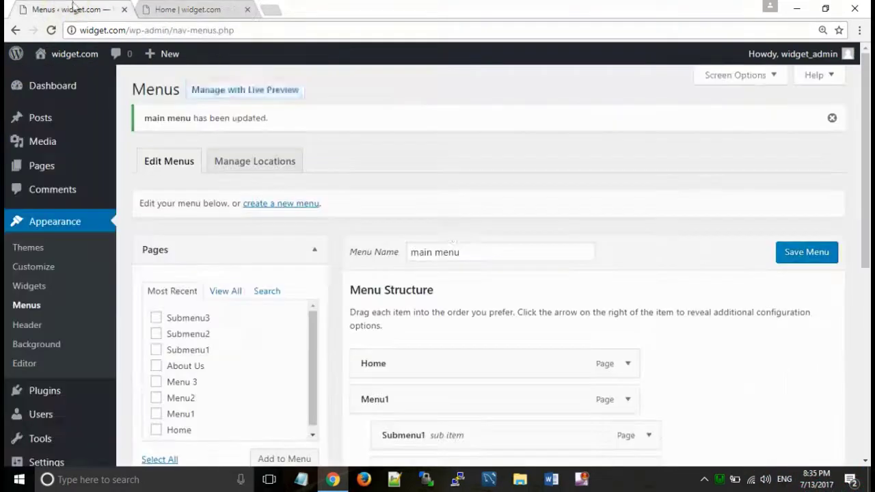
scroll(555, 335, down, 1)
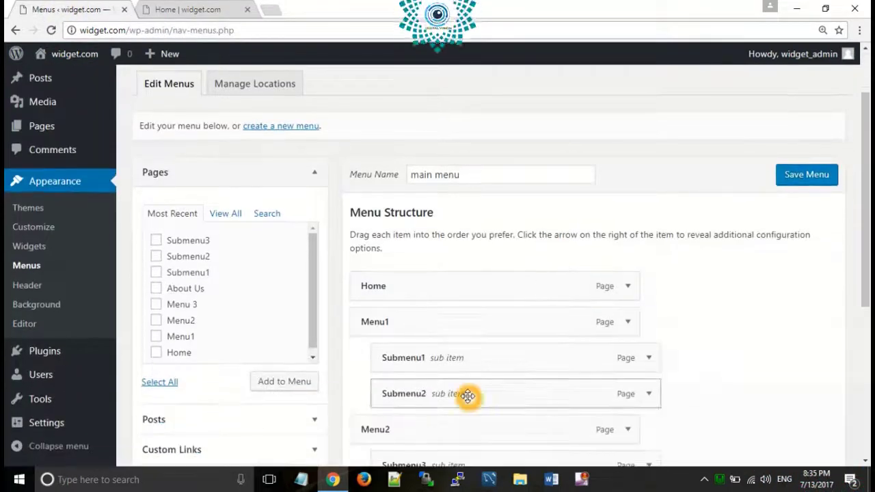
drag(468, 395, 497, 415)
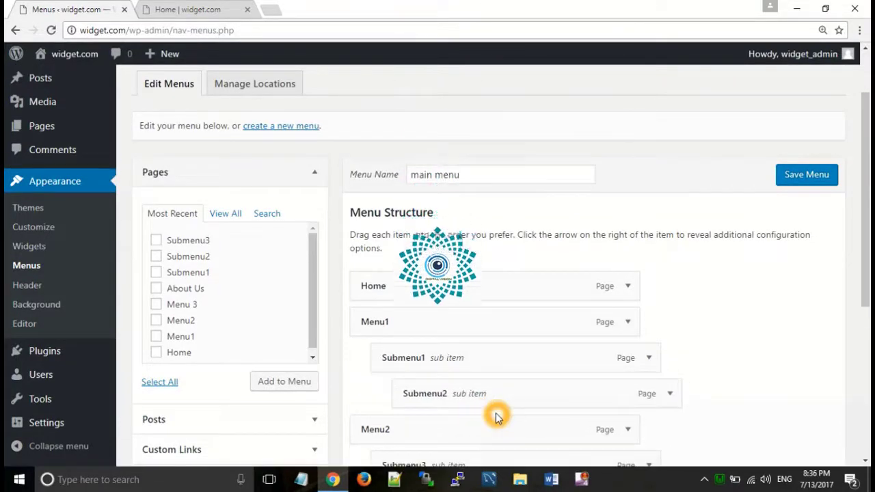
click(792, 182)
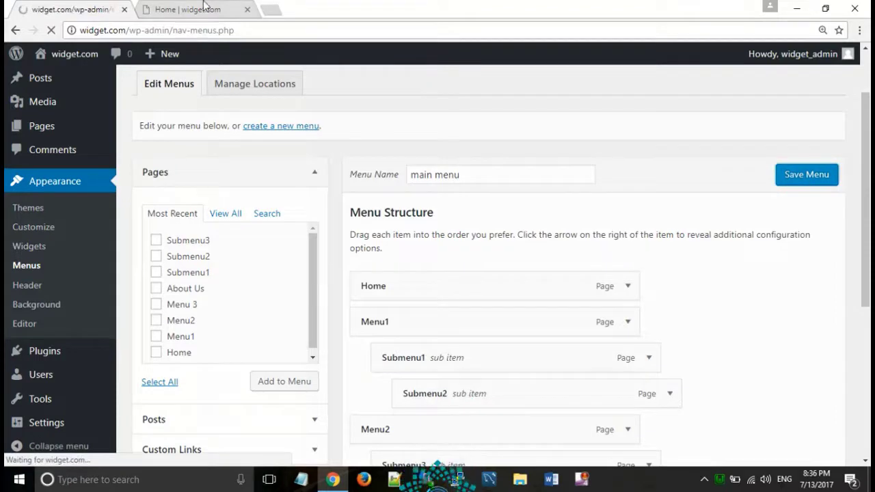
click(204, 9)
mouse_move(88, 62)
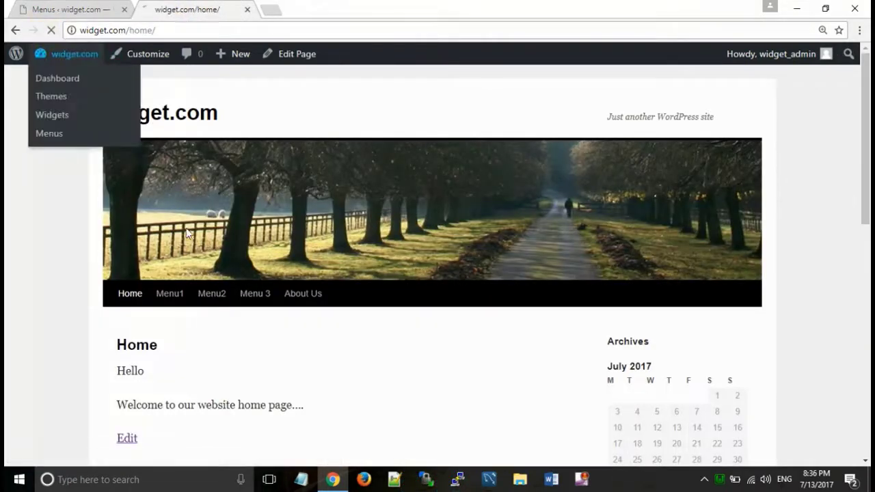
mouse_move(177, 290)
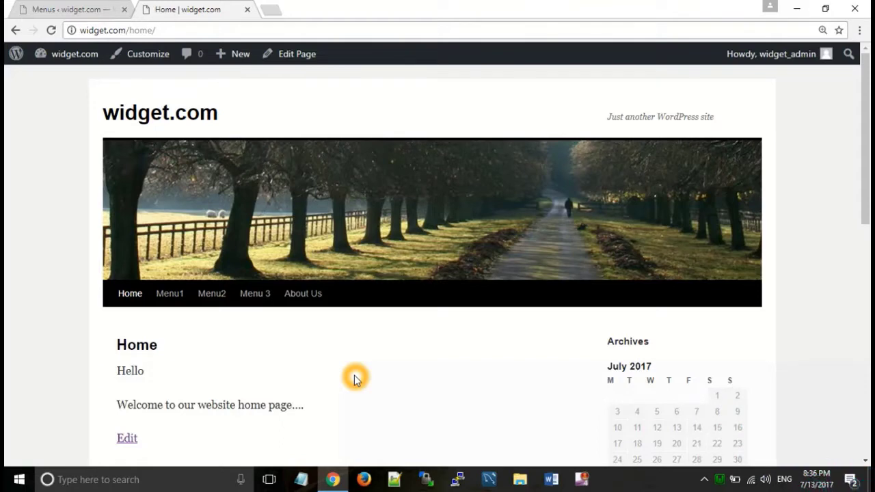
scroll(355, 381, down, 1)
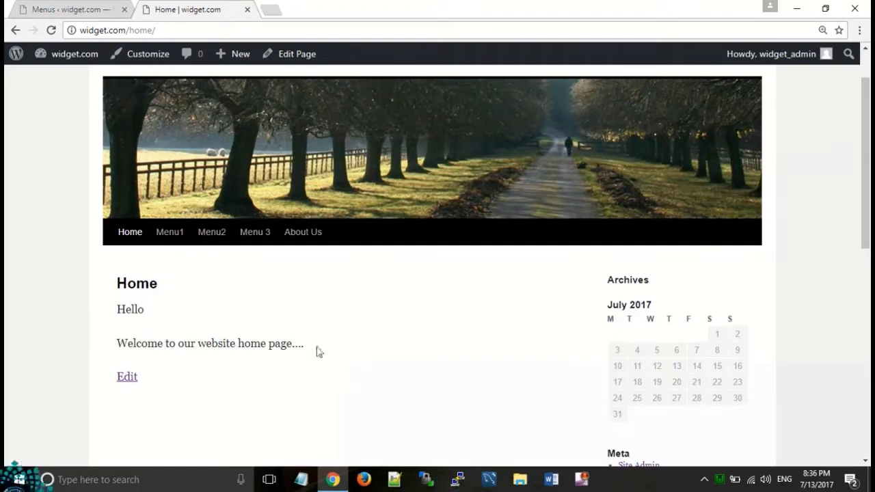
Step: Try to add a post category named Blog with no parent category
click(55, 9)
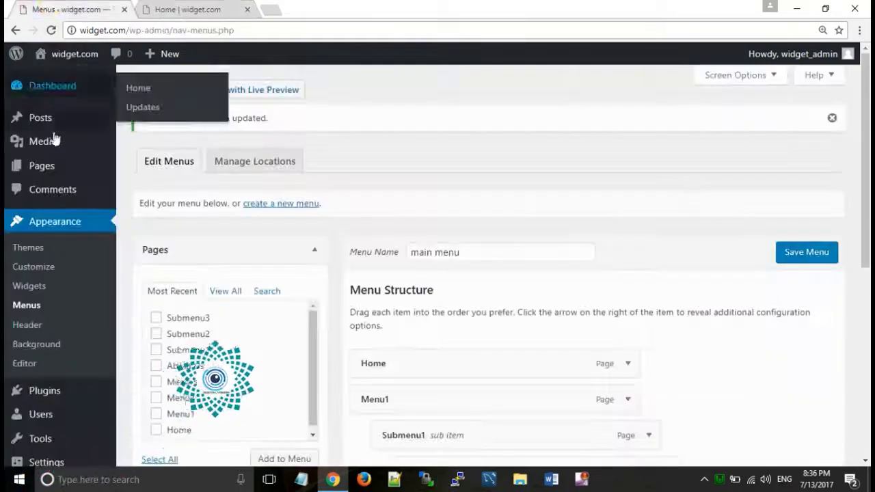
mouse_move(54, 142)
mouse_move(55, 113)
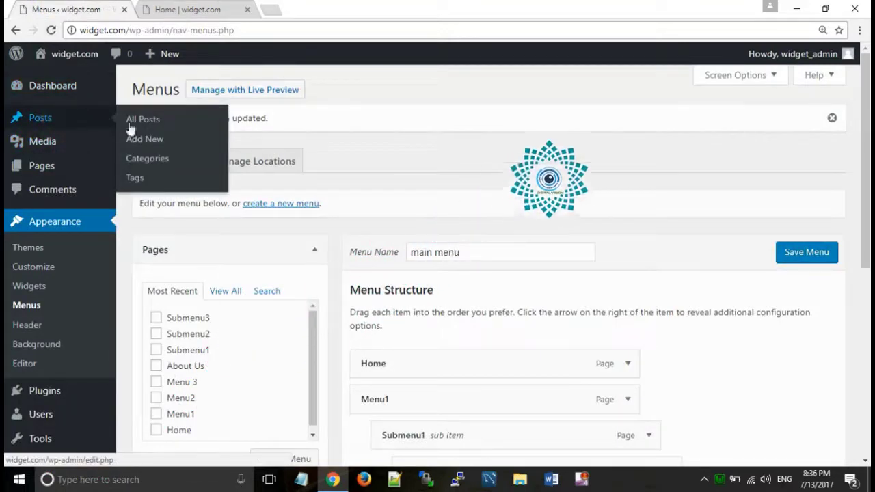
click(155, 164)
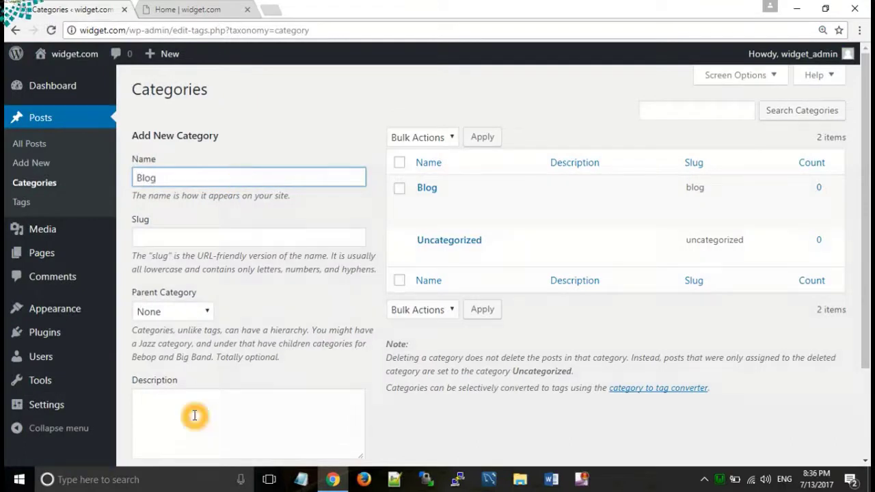
scroll(195, 415, down, 3)
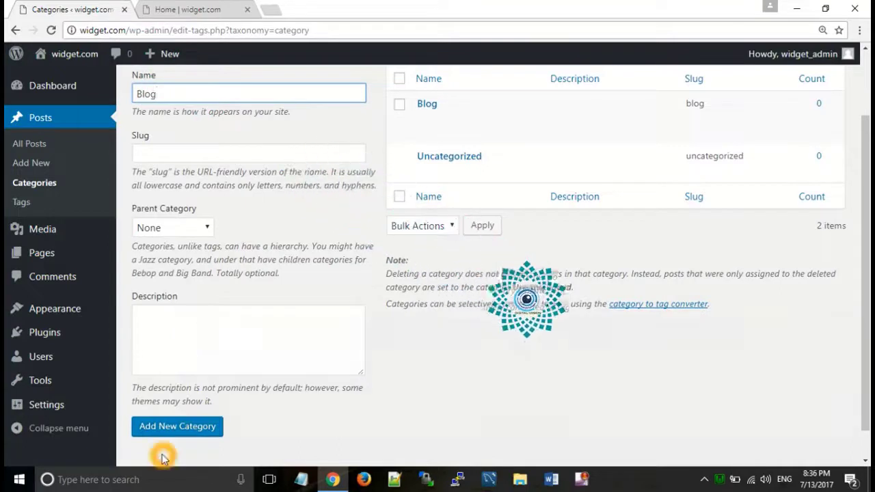
click(166, 422)
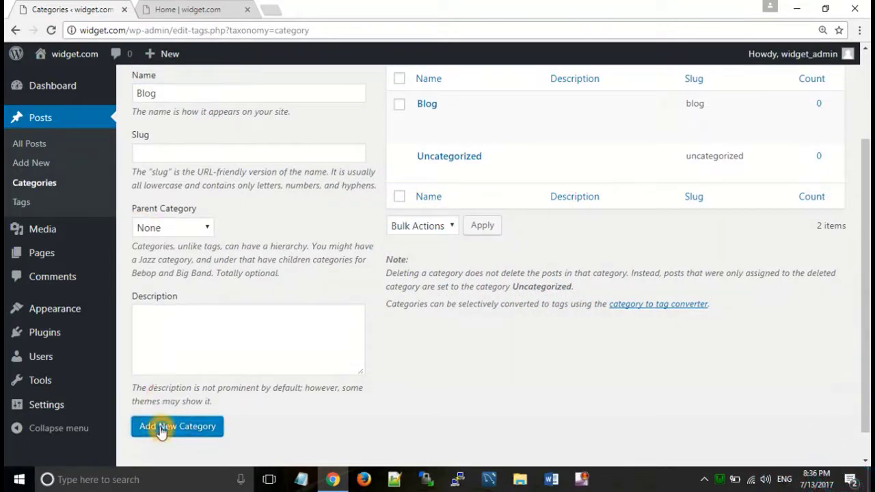
scroll(202, 183, up, 2)
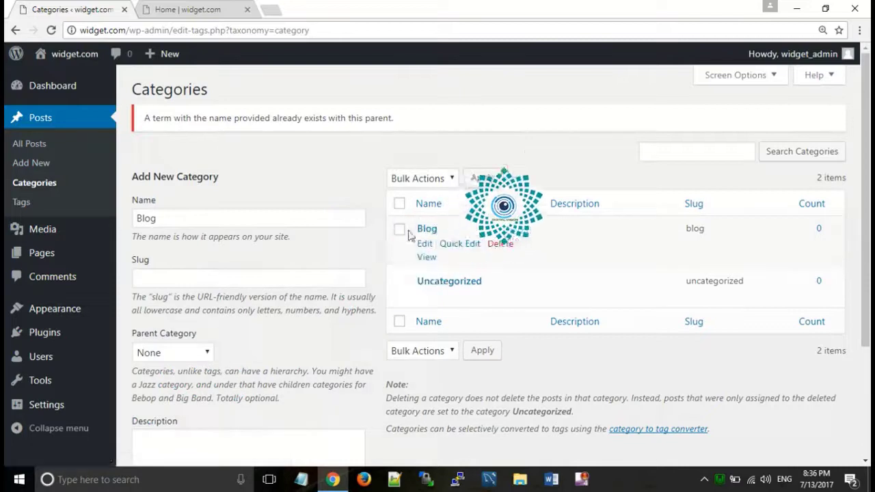
Step: Create a new post titled Post1 with the text "This is our first post..."
click(26, 169)
click(239, 207)
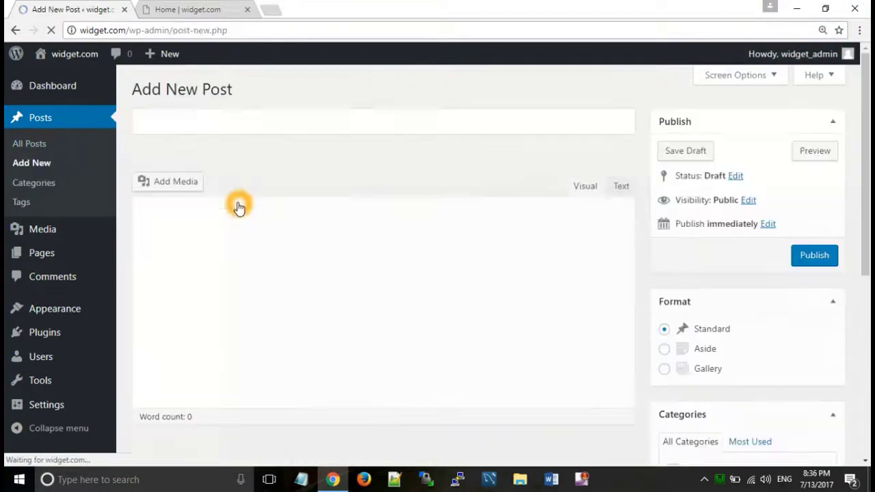
click(291, 127)
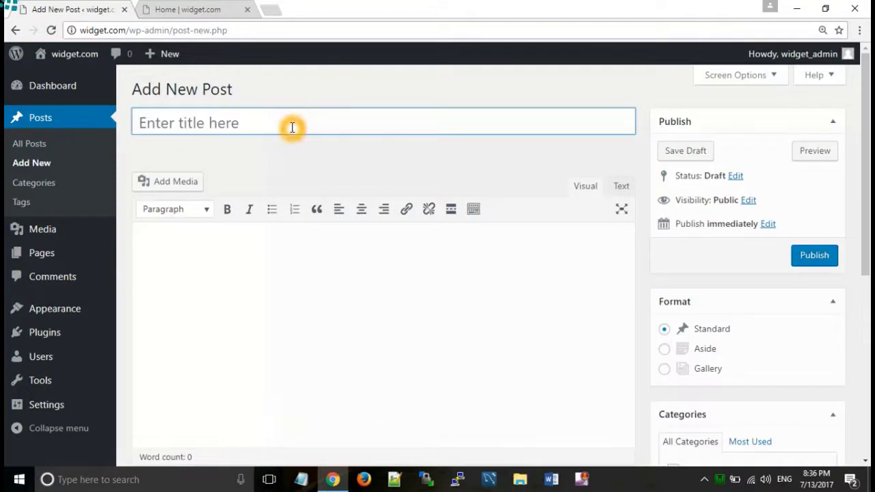
text(Post1)
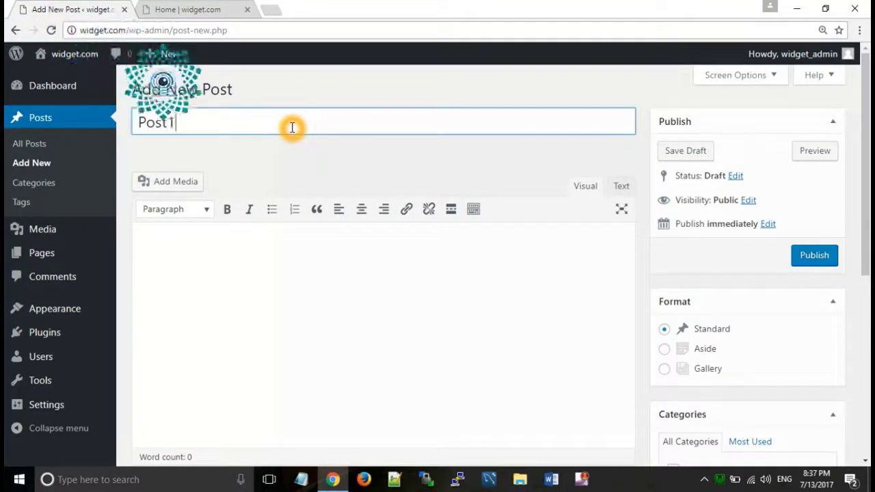
click(205, 233)
text(Thi)
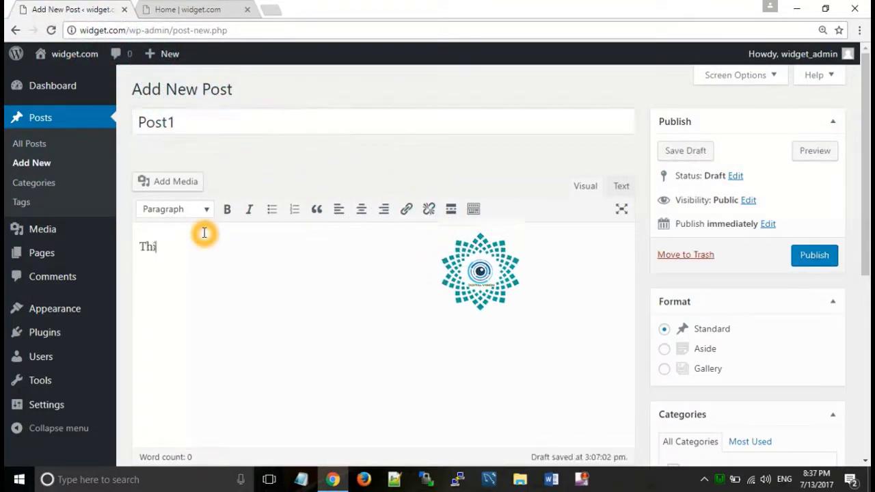
text(s is our first post...)
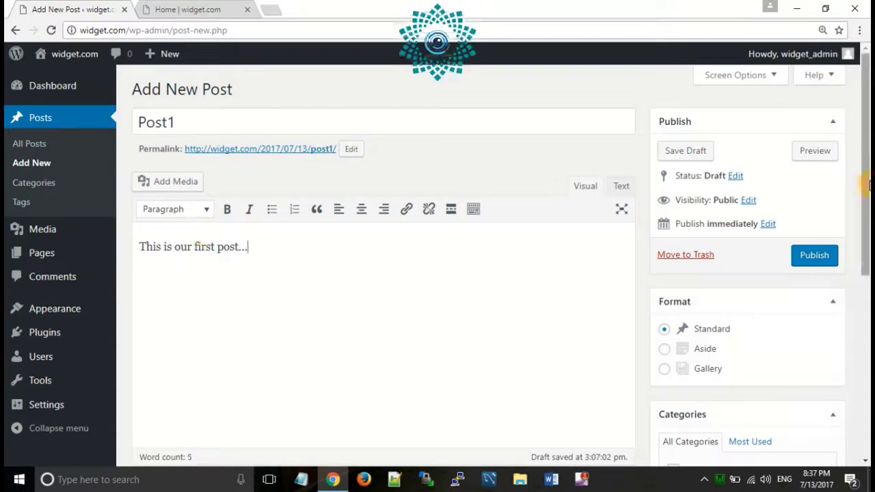
Step: Publish Post1 in the Blog category with the WordPress logo picture wordpress-1810453_960_720.jpg as its featured image
drag(869, 188, 870, 237)
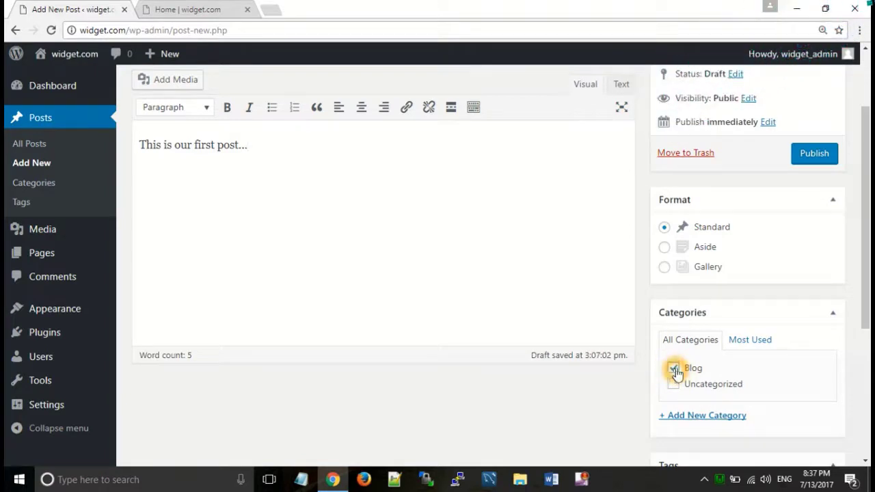
drag(867, 231, 866, 321)
click(675, 446)
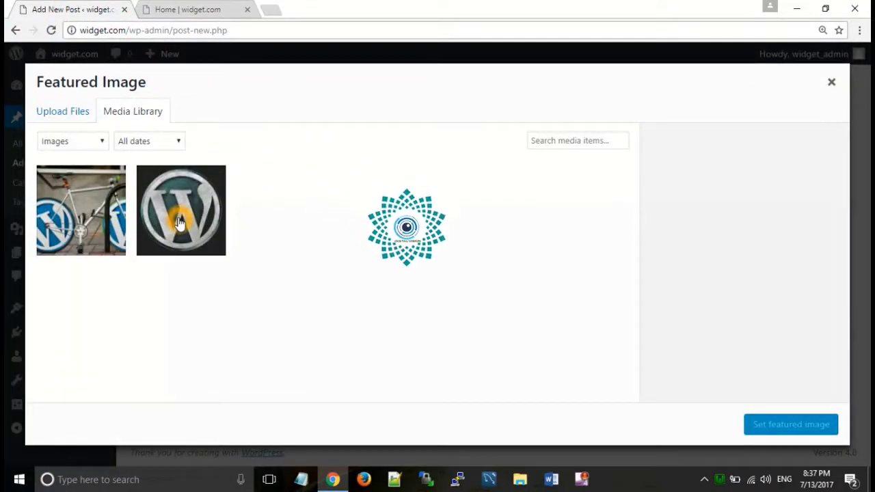
click(180, 222)
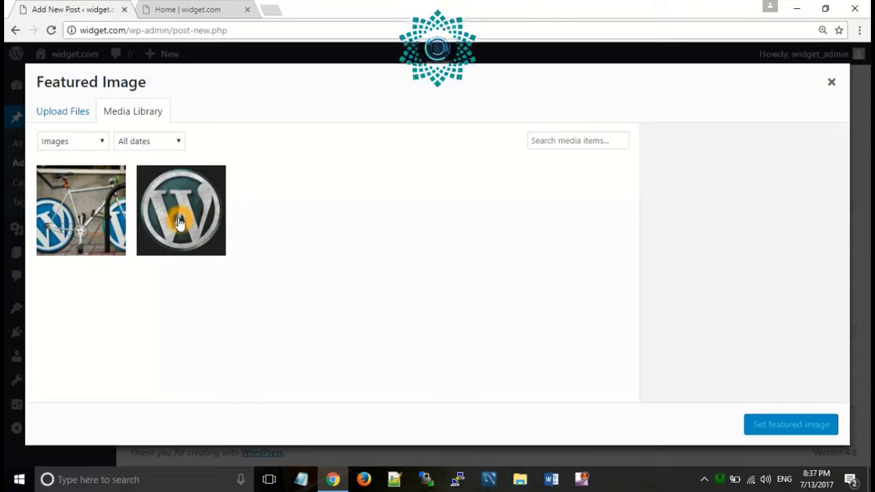
click(179, 222)
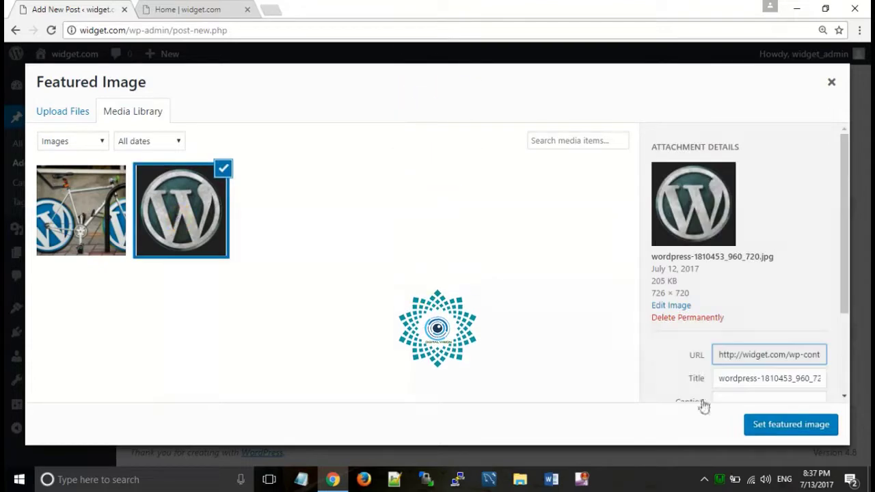
click(779, 424)
drag(861, 264, 866, 130)
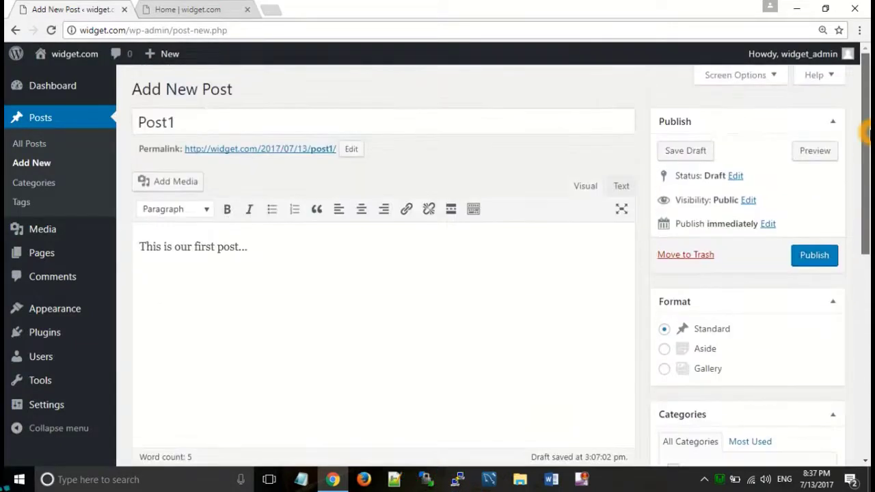
click(811, 259)
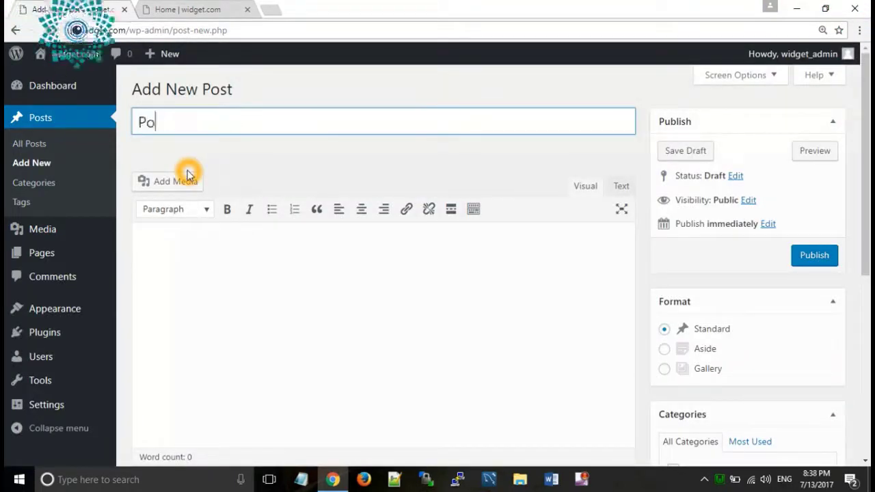
Step: Create another post titled Post2 with the text "This is our Second Post.."
text(st2)
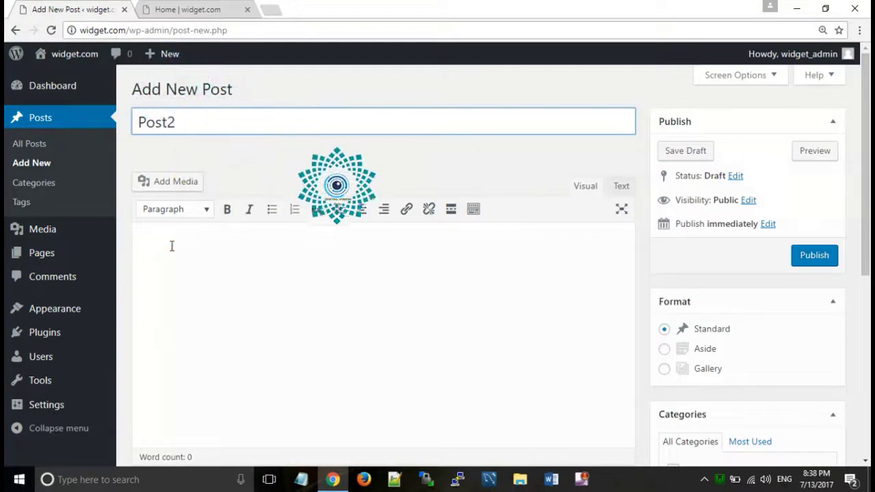
click(171, 245)
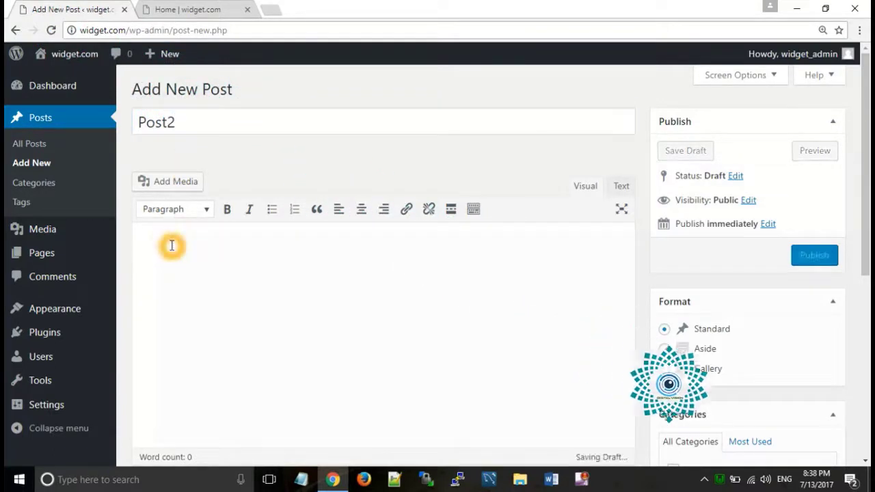
text(This is our Second Post..)
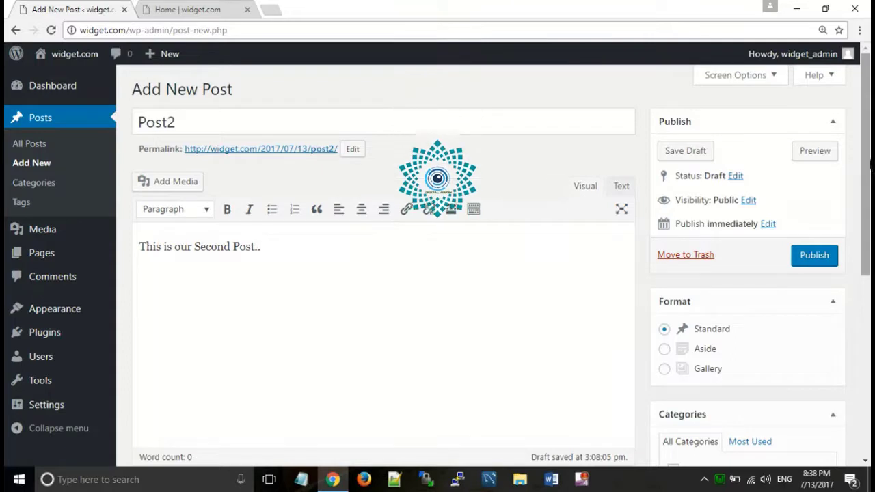
Step: Publish Post2 in the Blog category with the bicycle picture wordpress-973439_960_720.jpg as its featured image
scroll(632, 249, down, 3)
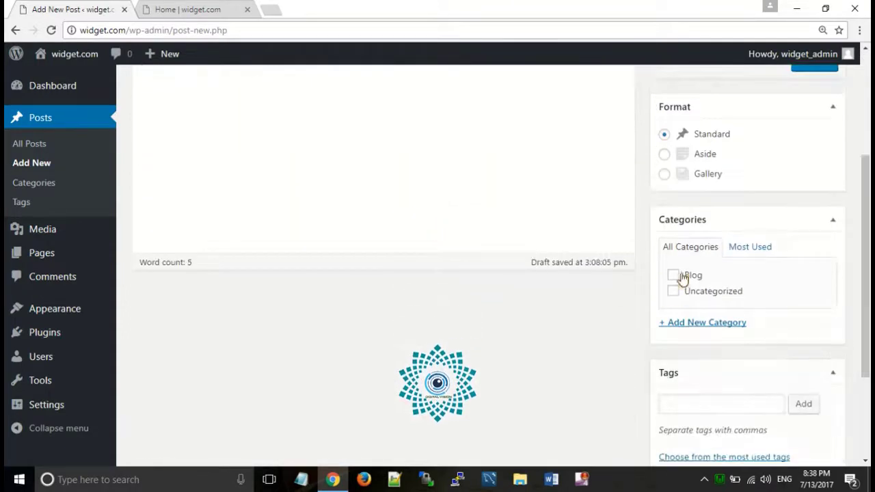
drag(865, 251, 866, 321)
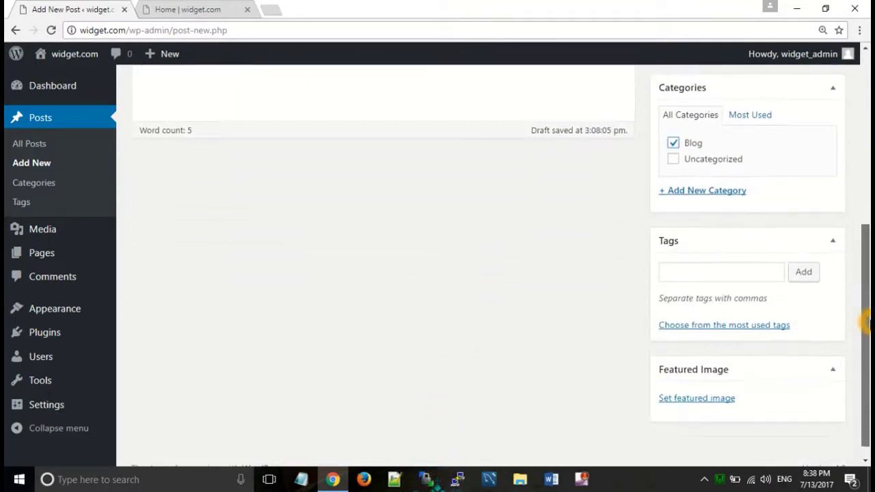
click(710, 405)
click(107, 226)
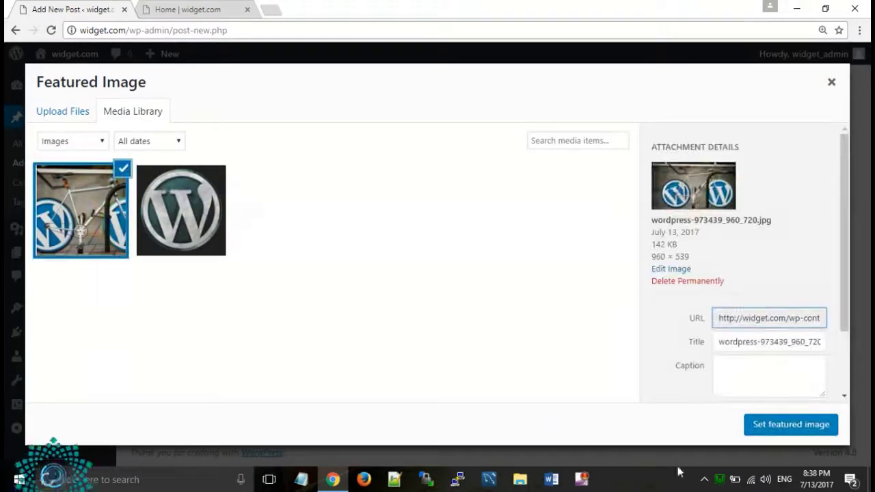
click(767, 432)
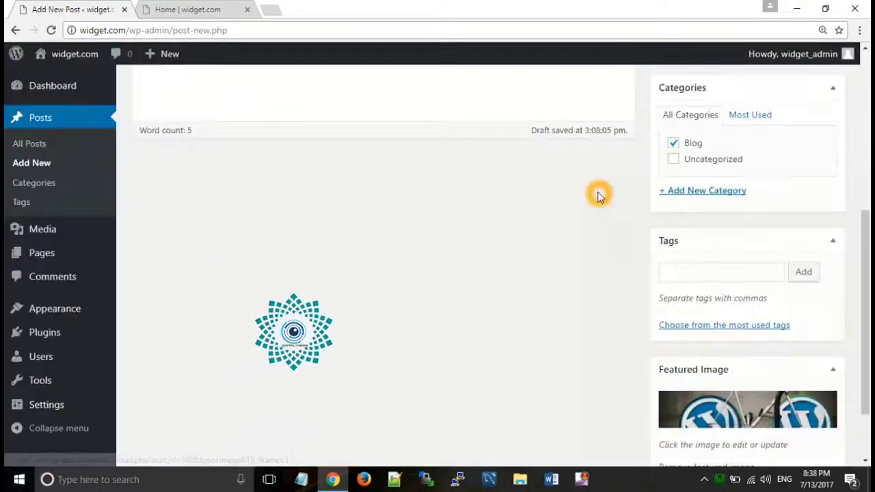
scroll(599, 195, up, 3)
click(822, 263)
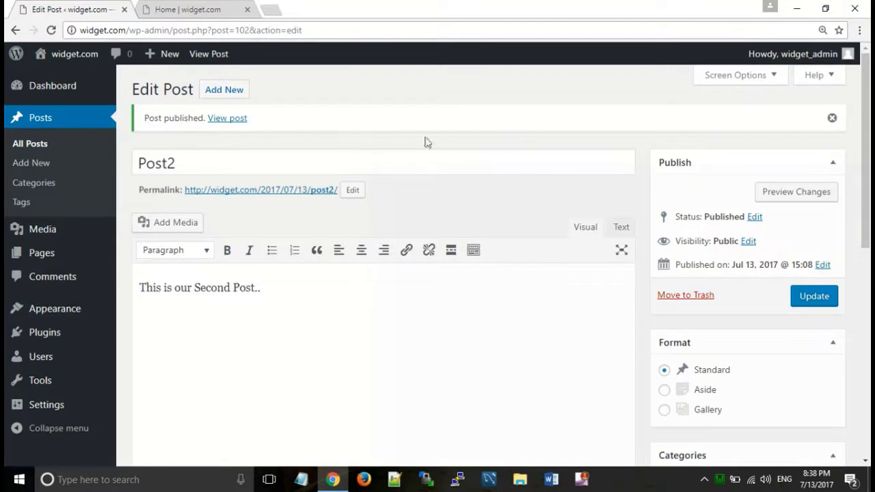
Step: Reload the site's home page to check the recent posts, and return to the admin area
click(198, 9)
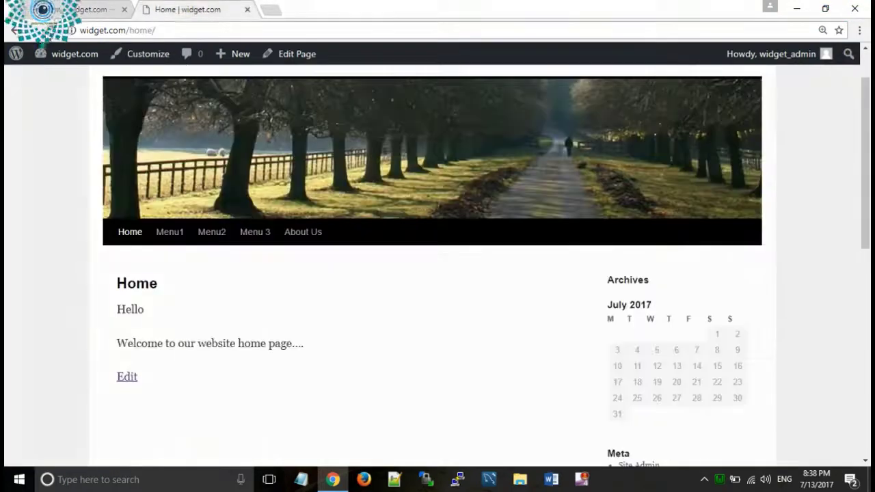
click(50, 30)
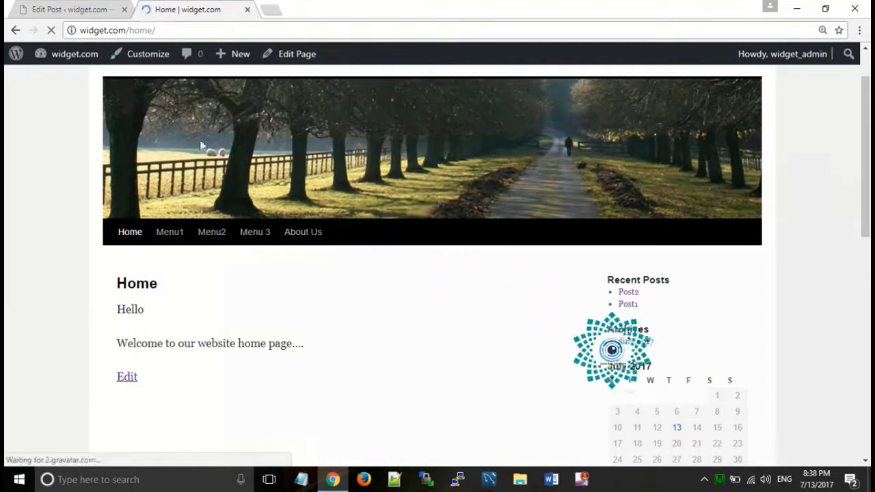
click(74, 9)
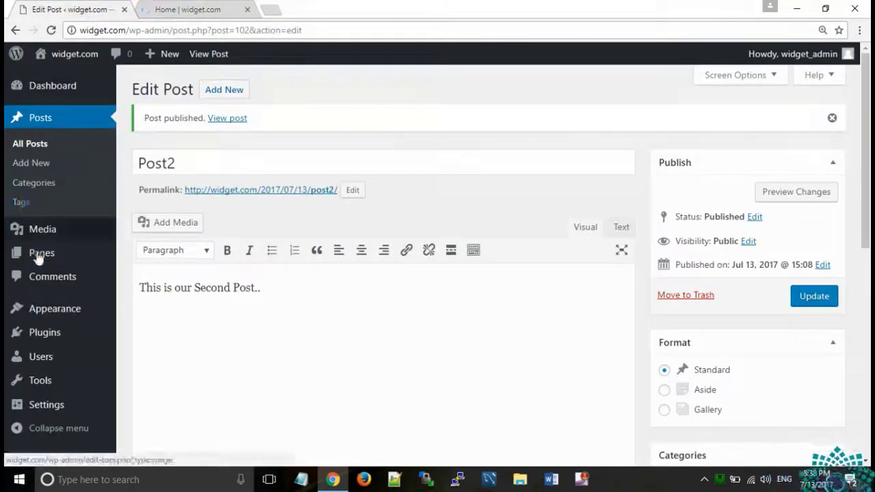
Step: Add a custom link with the text Follow Us and the URL # to the main menu
click(61, 323)
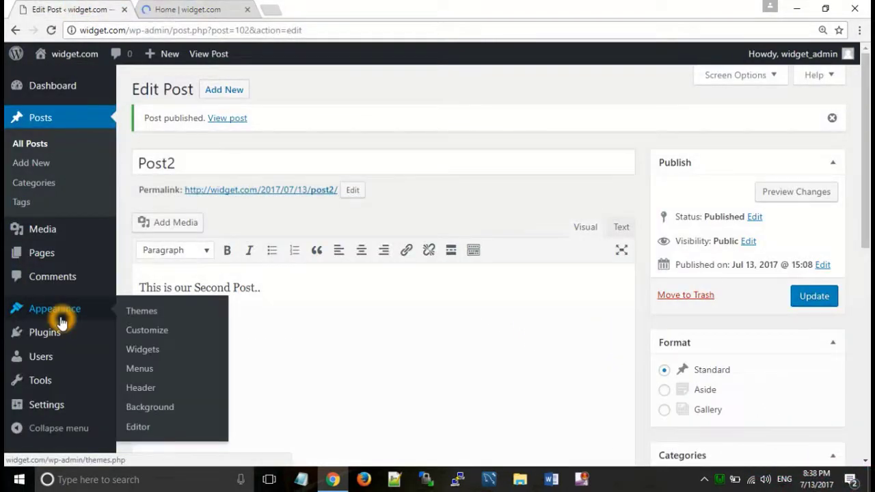
click(141, 370)
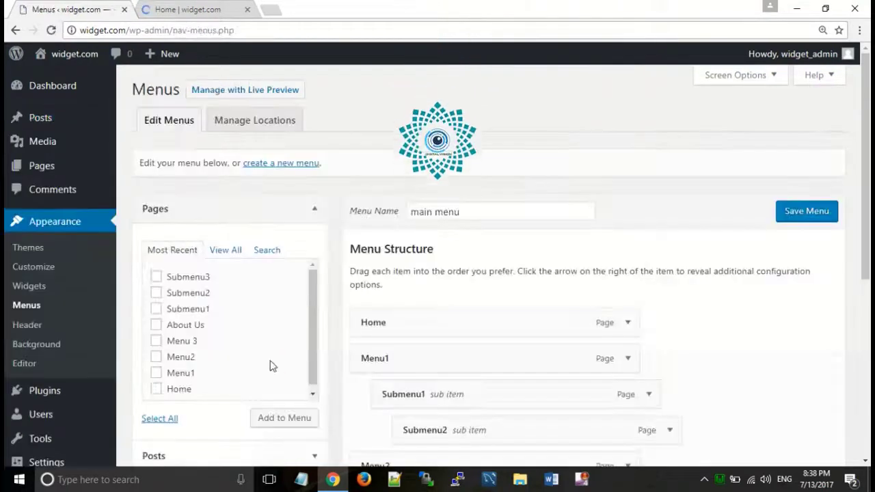
scroll(271, 365, down, 1)
scroll(292, 337, down, 1)
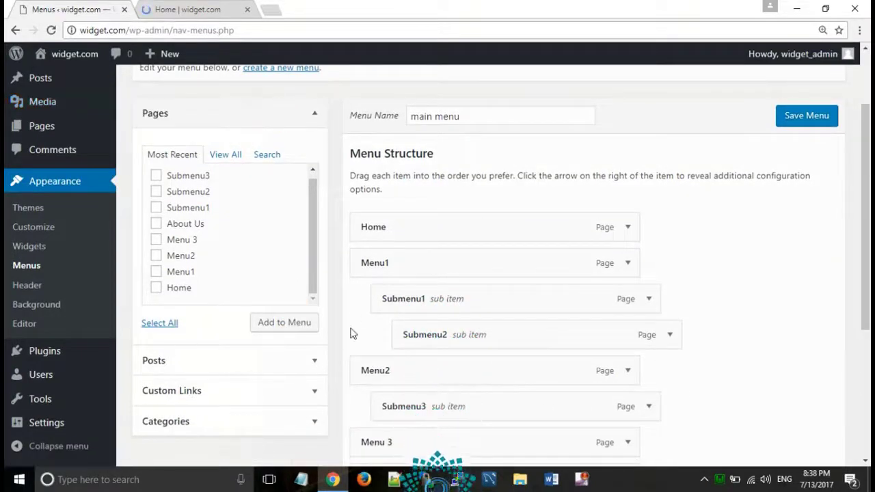
scroll(261, 351, down, 3)
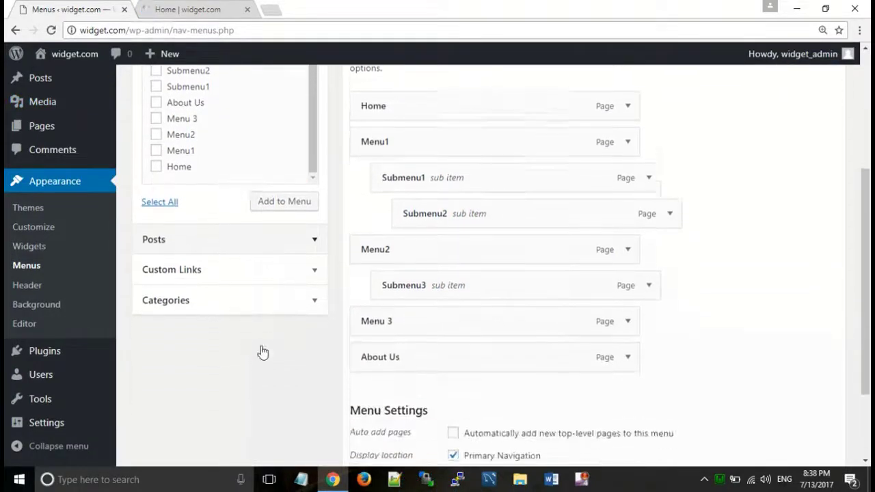
click(216, 265)
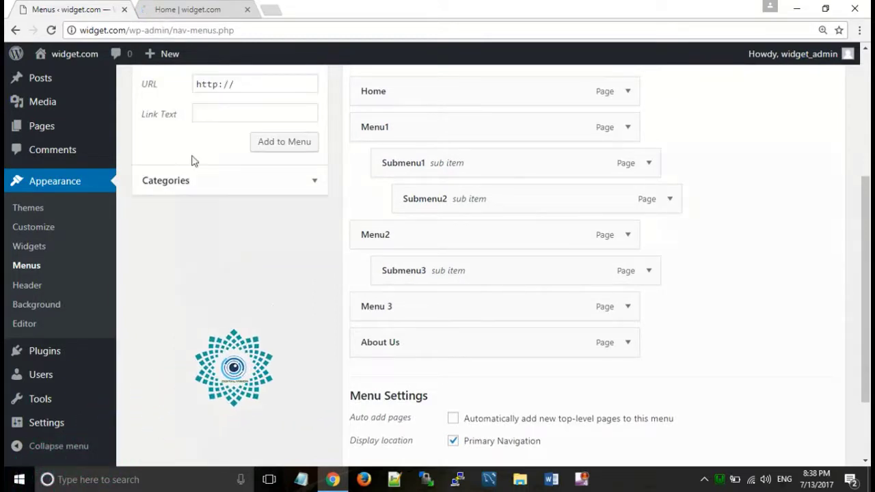
click(192, 158)
click(220, 131)
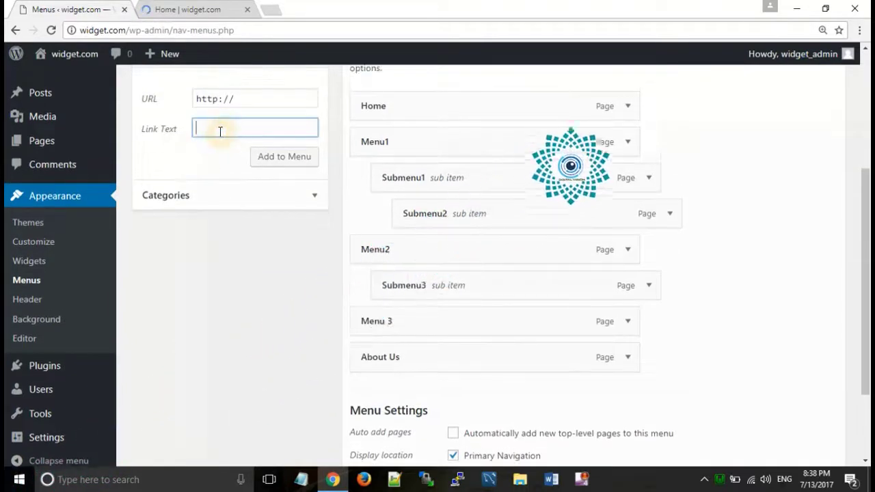
text(Follow Us)
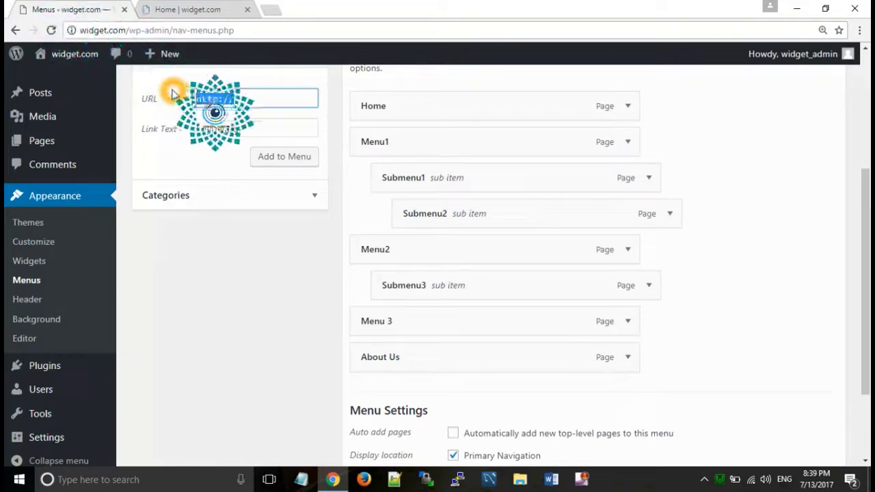
click(235, 100)
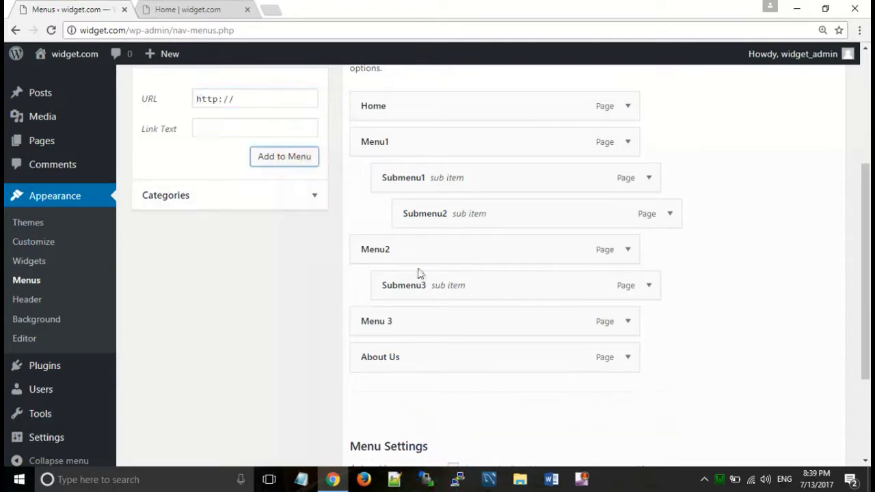
scroll(419, 272, down, 1)
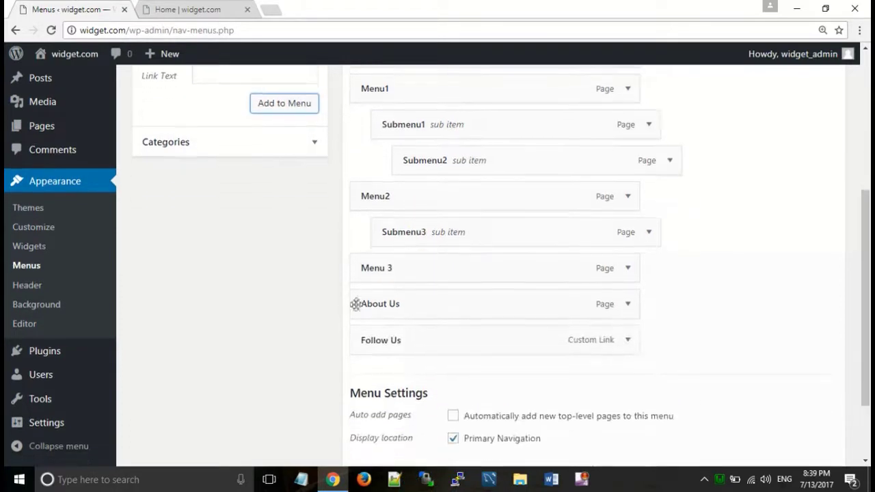
Step: Add the Blog category to the main menu and save the menu
scroll(271, 281, up, 3)
click(273, 279)
scroll(272, 279, up, 1)
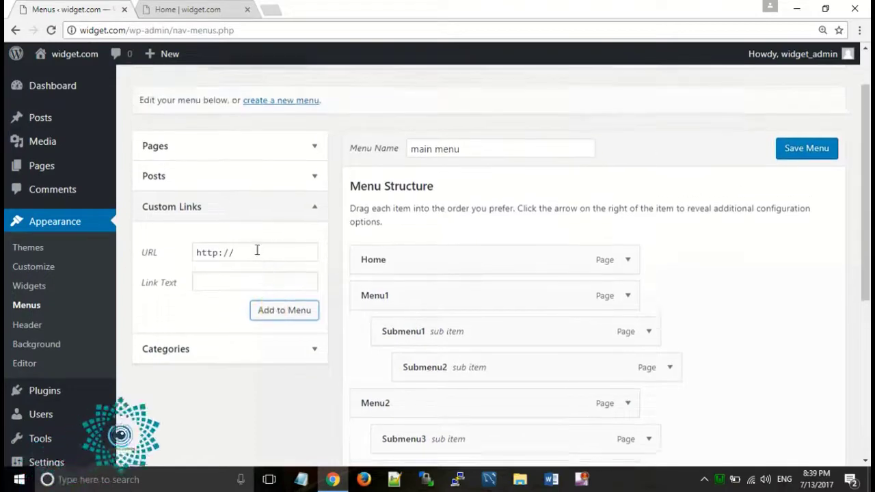
click(307, 213)
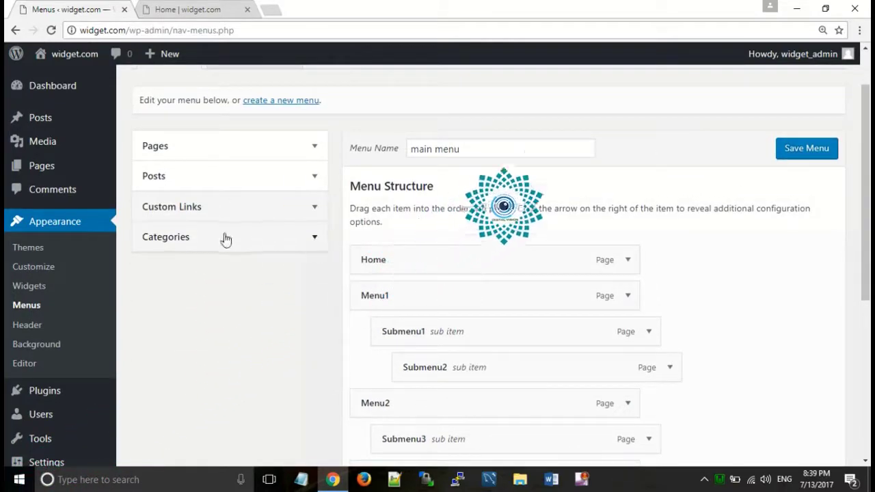
click(314, 240)
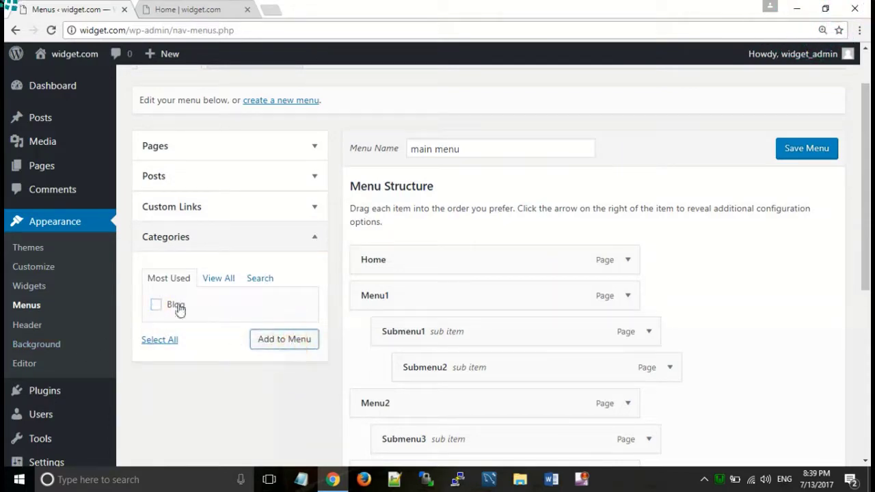
click(215, 279)
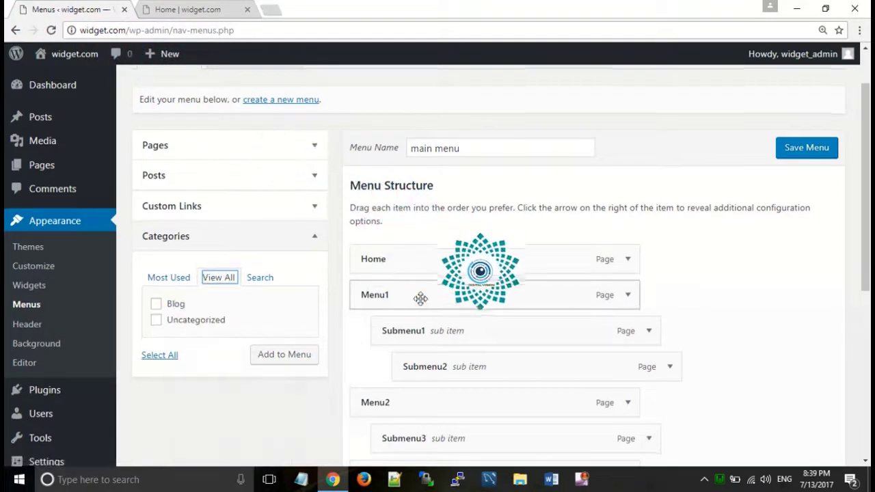
scroll(420, 296, down, 5)
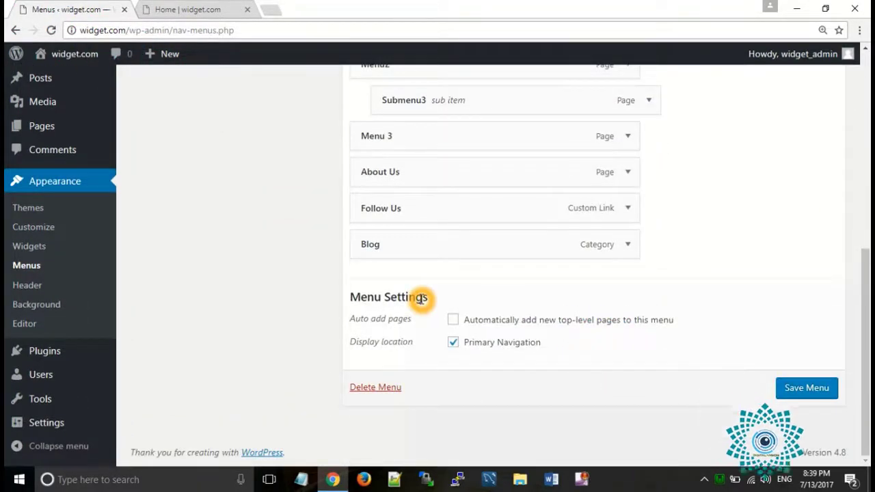
scroll(438, 265, up, 1)
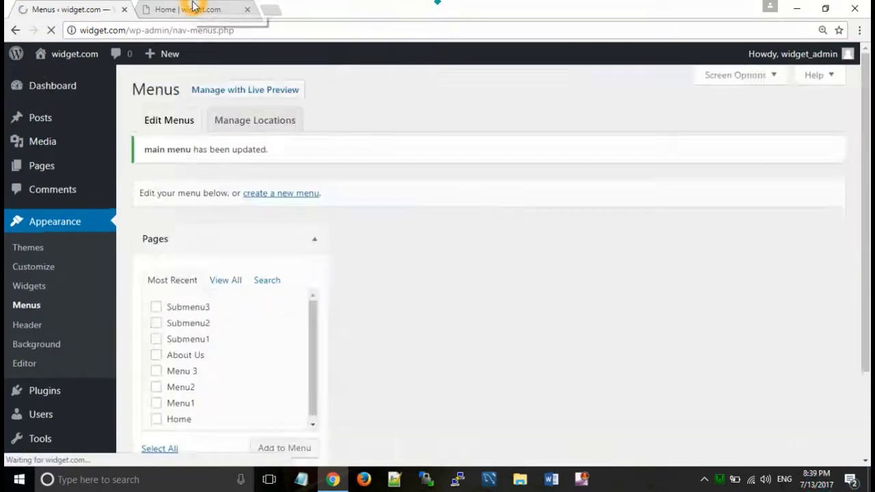
Step: Reload the site's home page to check the navigation bar, and return to the menu editor
click(193, 7)
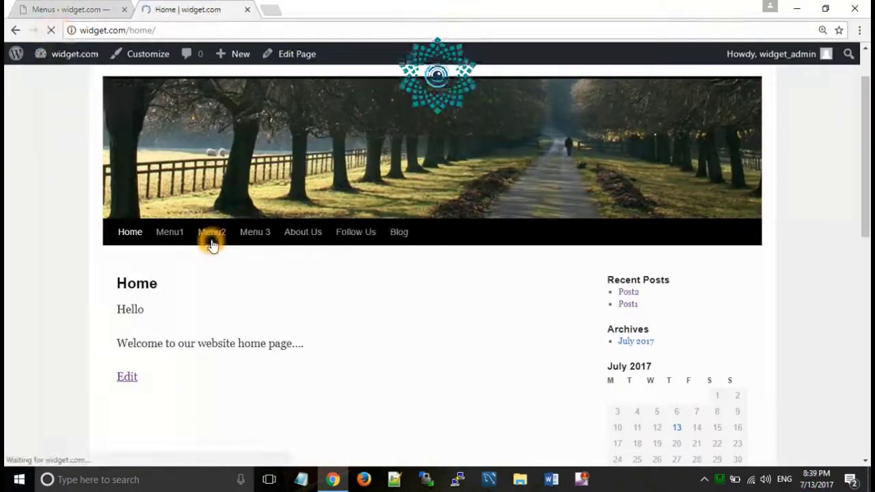
mouse_move(186, 242)
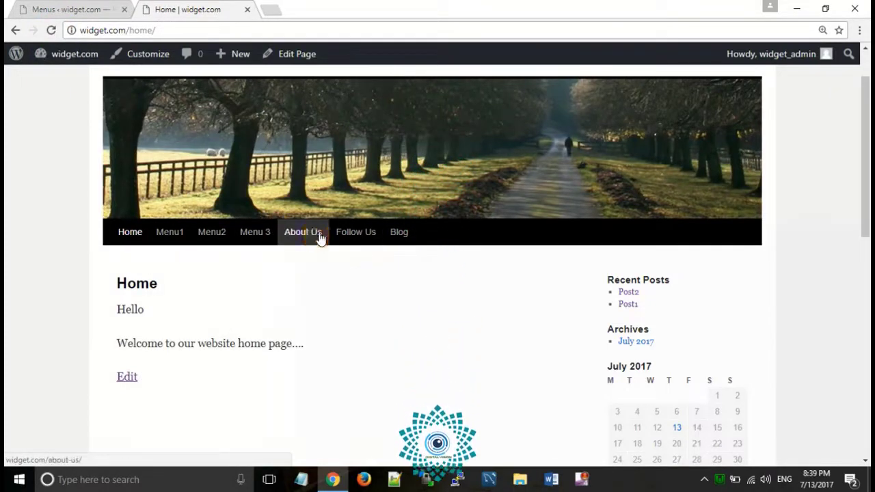
click(71, 9)
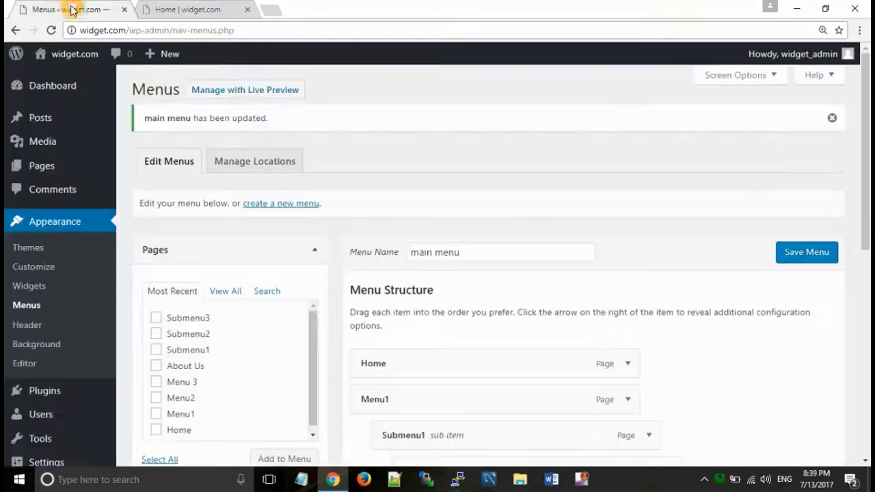
Step: Reorder the main menu so Blog and Follow Us come between Menu 3 and About Us, and save it
scroll(315, 311, down, 5)
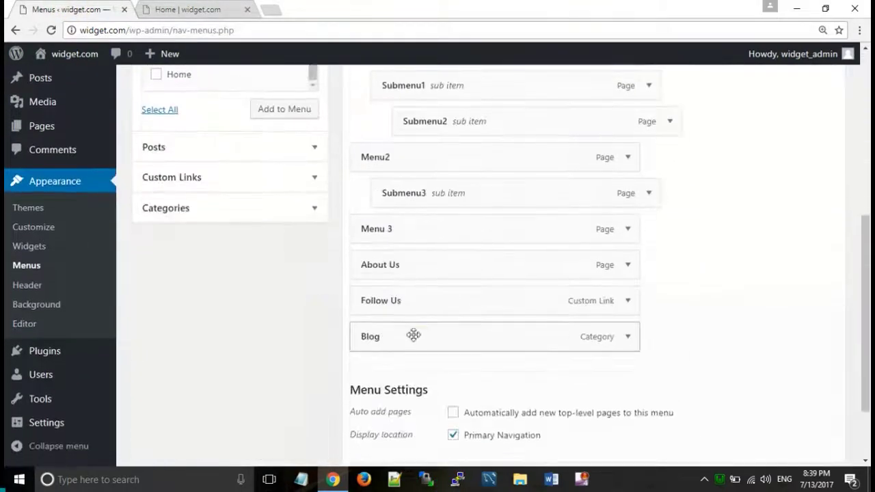
drag(417, 331, 419, 276)
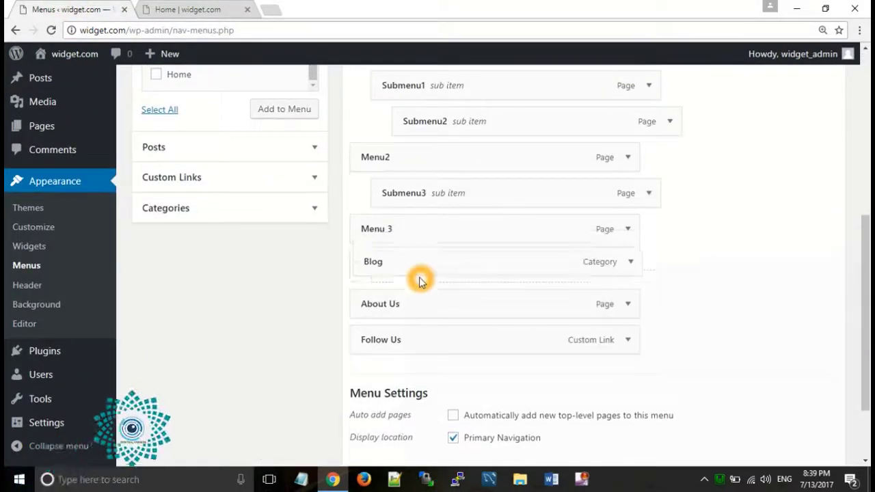
drag(412, 334, 419, 316)
scroll(814, 396, down, 2)
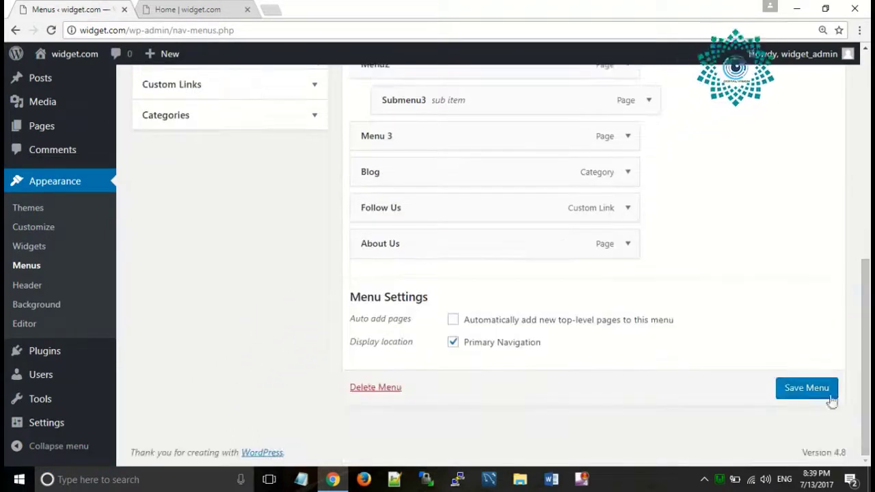
click(792, 390)
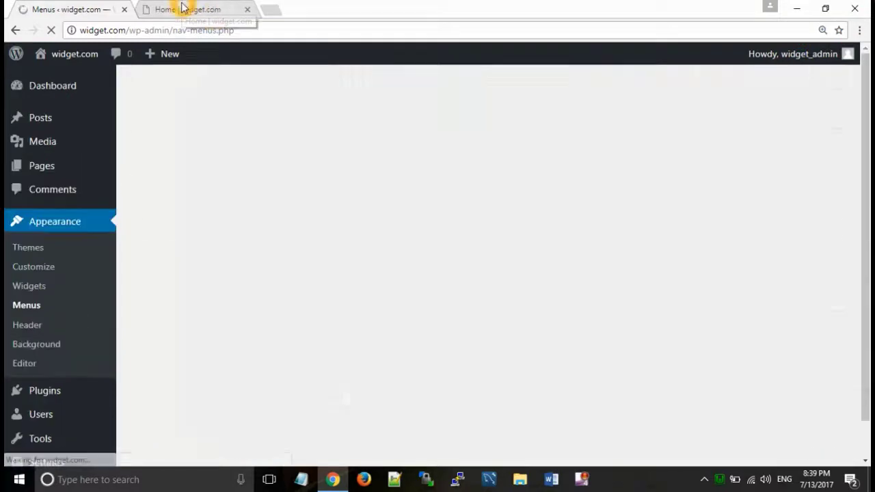
Step: Reload the site and check the navigation bar by opening the About Us page and Submenu1 under Menu1
click(179, 9)
click(50, 31)
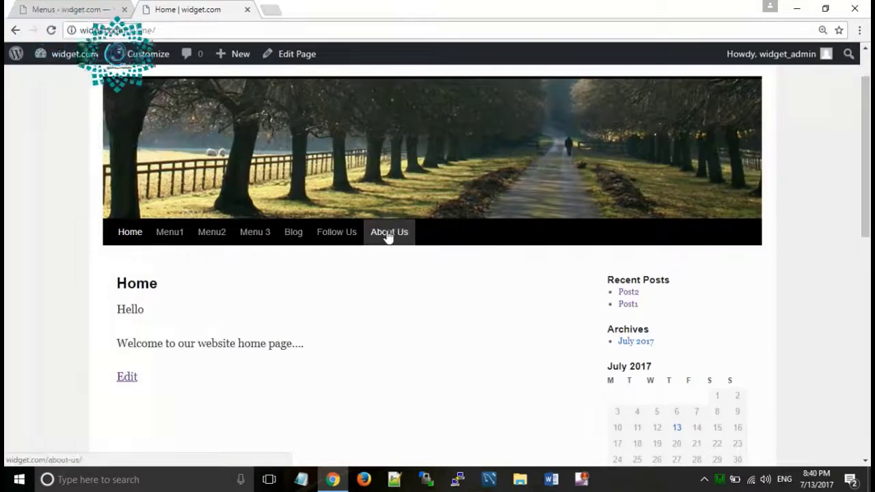
click(387, 232)
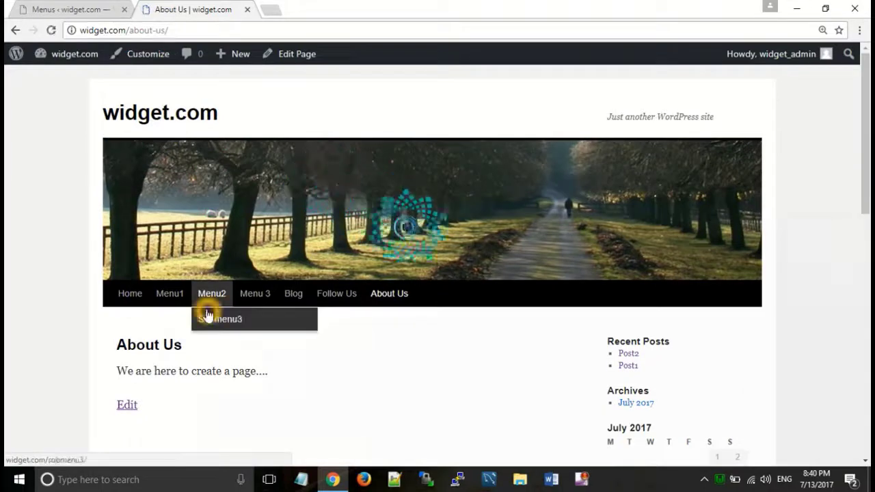
click(130, 295)
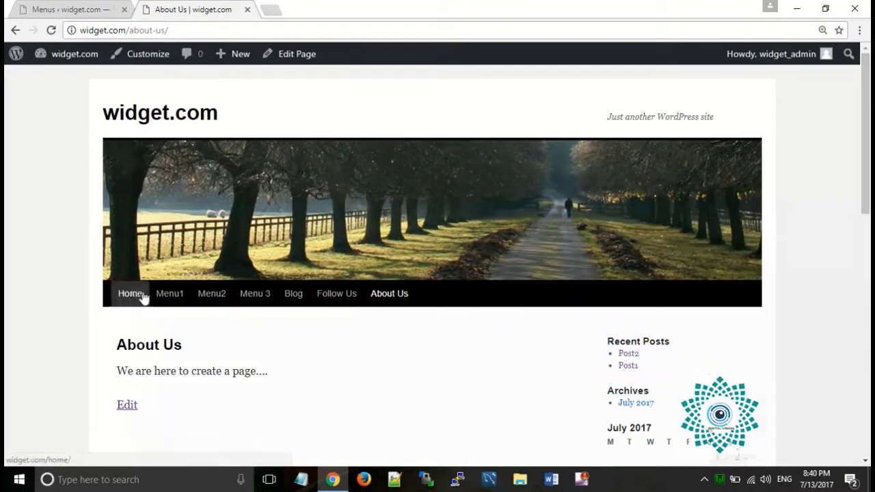
mouse_move(157, 295)
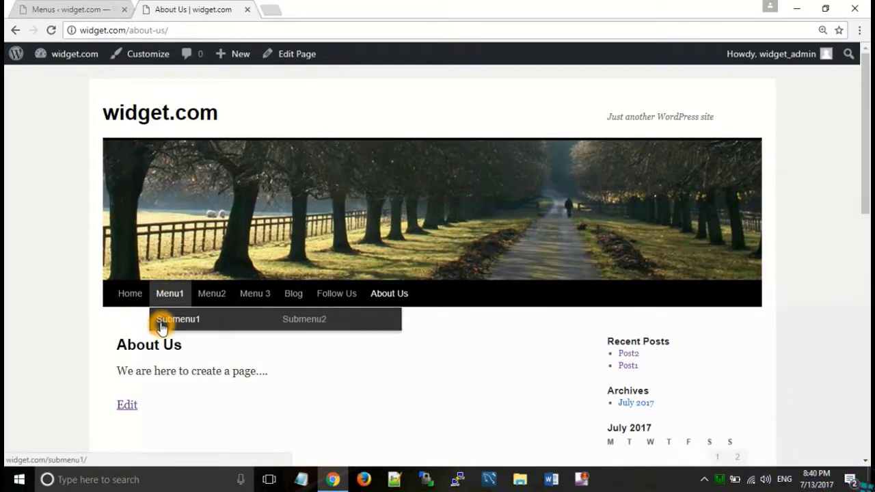
click(181, 295)
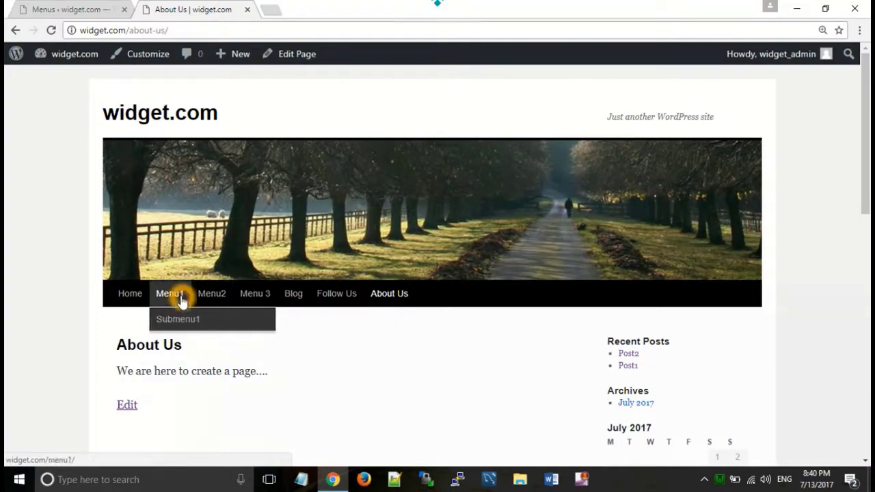
click(176, 320)
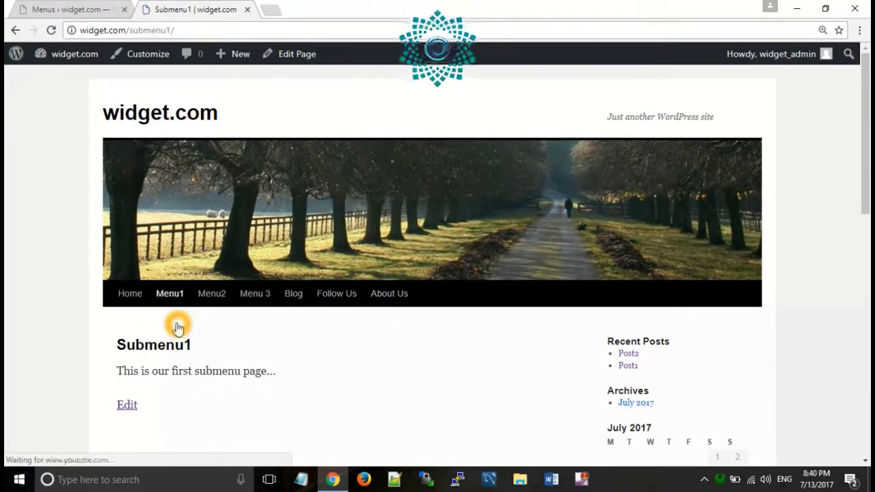
scroll(177, 328, down, 3)
scroll(176, 328, up, 3)
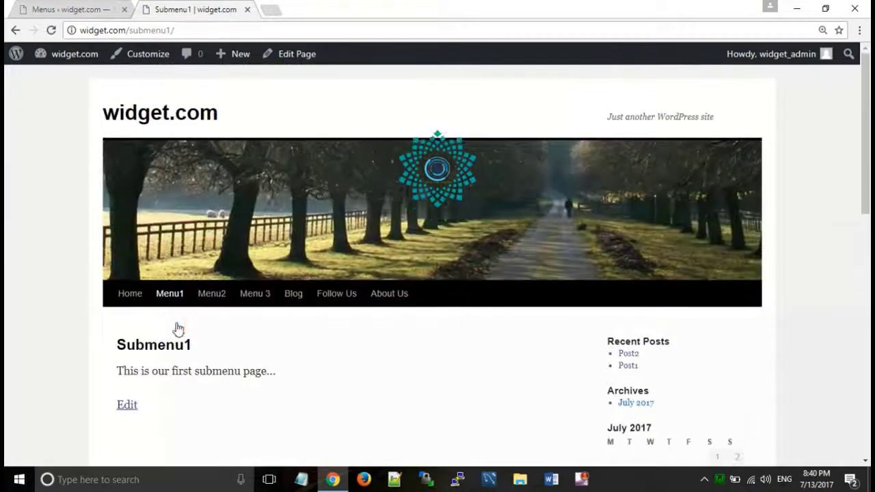
Step: Test the Follow Us link and review the posts listed on the Blog category page
click(336, 295)
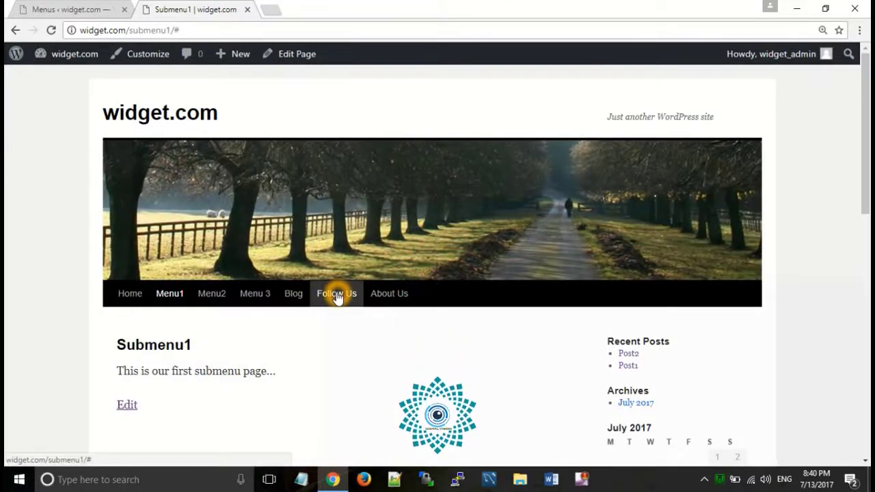
drag(184, 32, 175, 30)
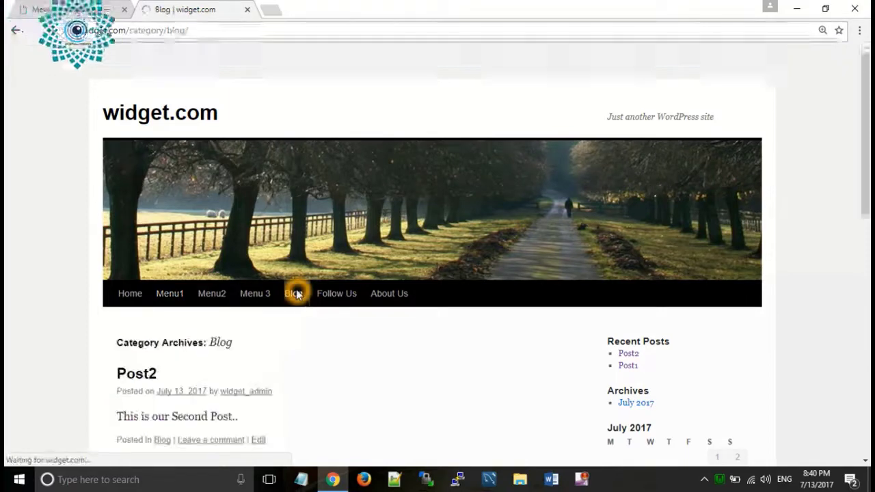
scroll(250, 378, down, 2)
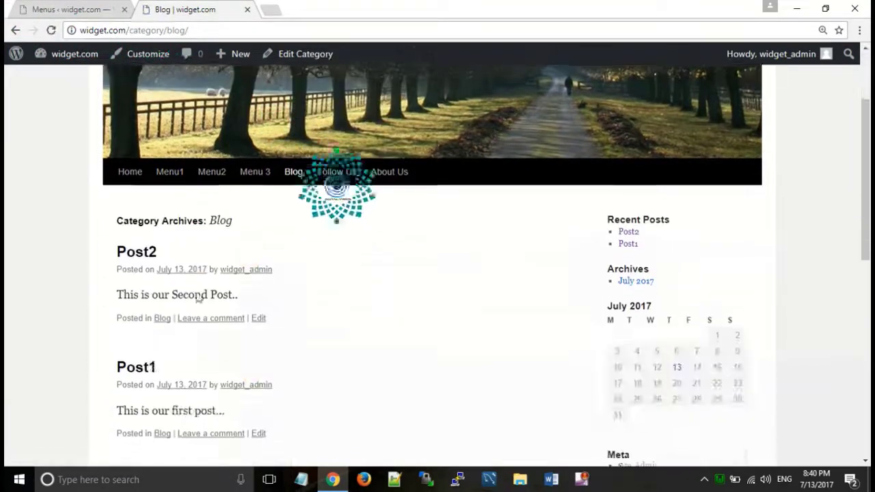